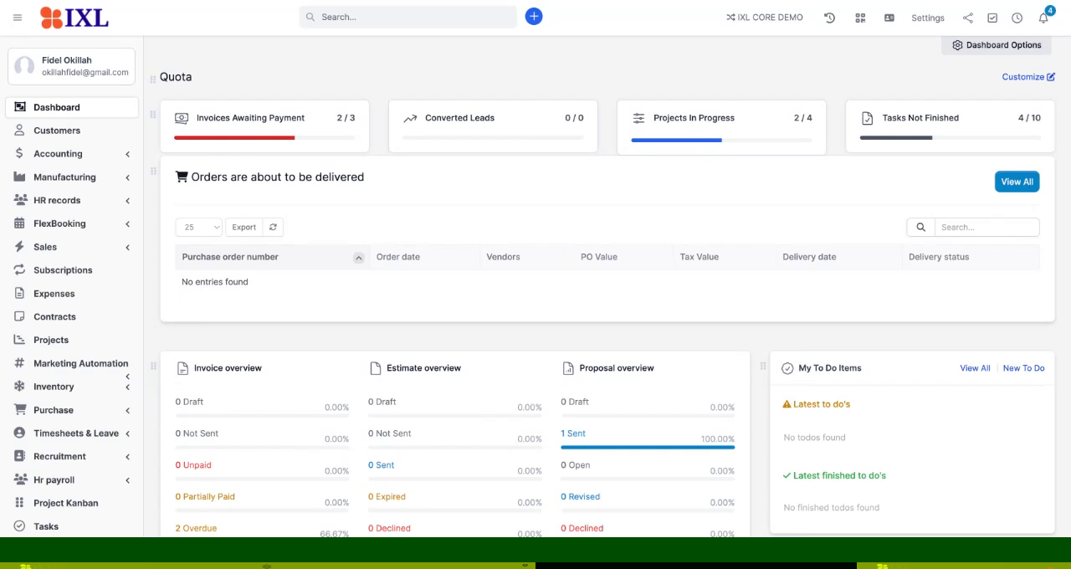
# - Open the settings of the Timesheets & Leave module
pyautogui.scroll(-3, 607, 335)
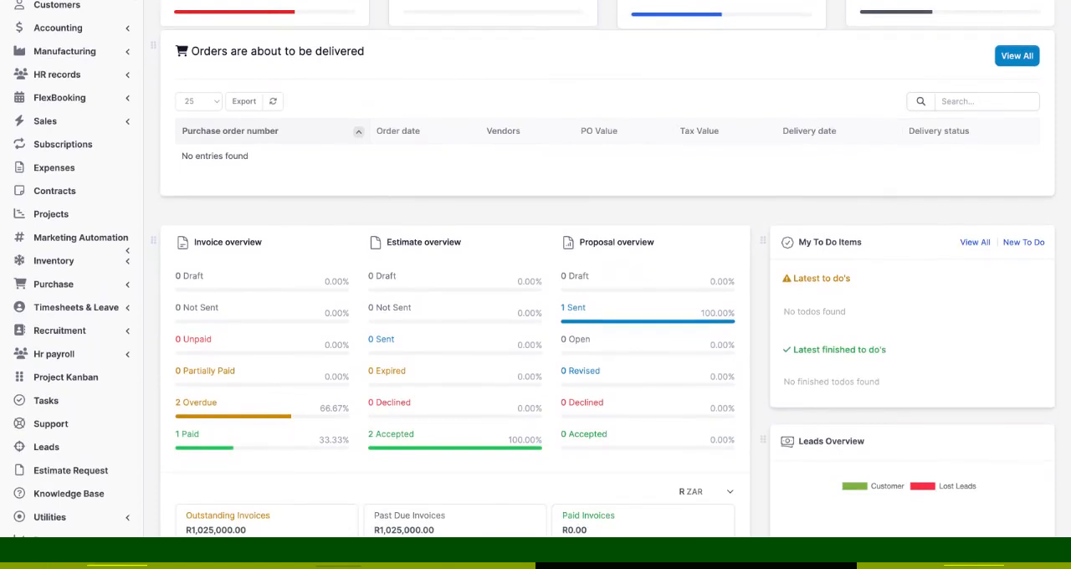
pyautogui.click(119, 311)
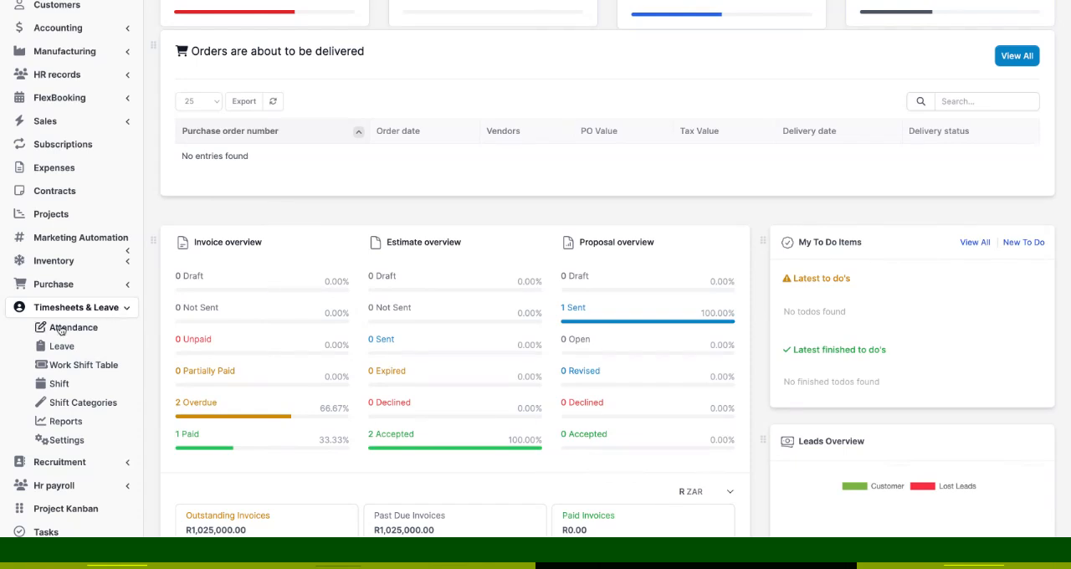
pyautogui.click(67, 421)
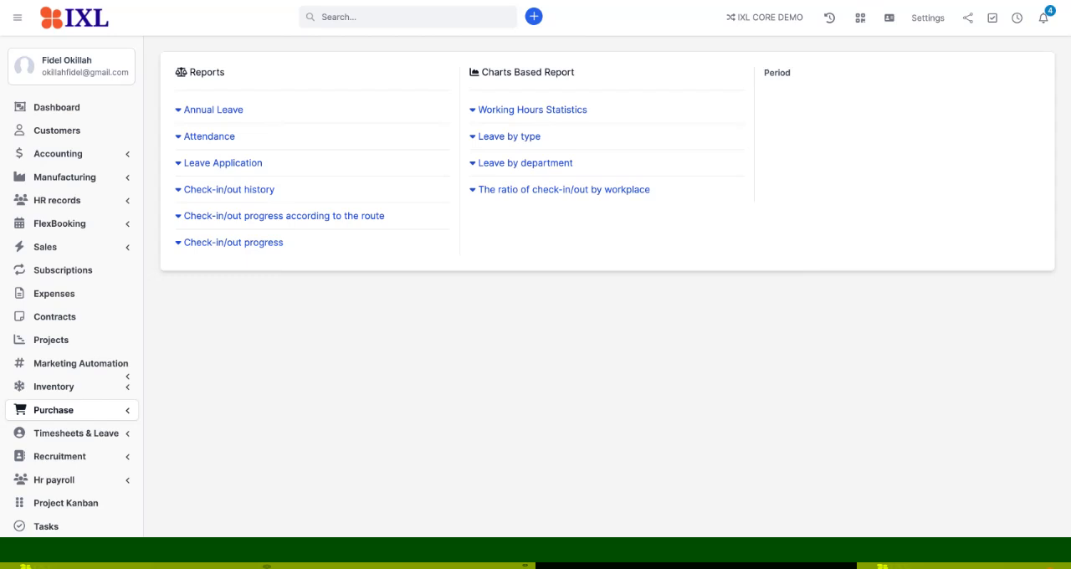
pyautogui.click(79, 432)
pyautogui.click(79, 433)
pyautogui.scroll(-3, 79, 432)
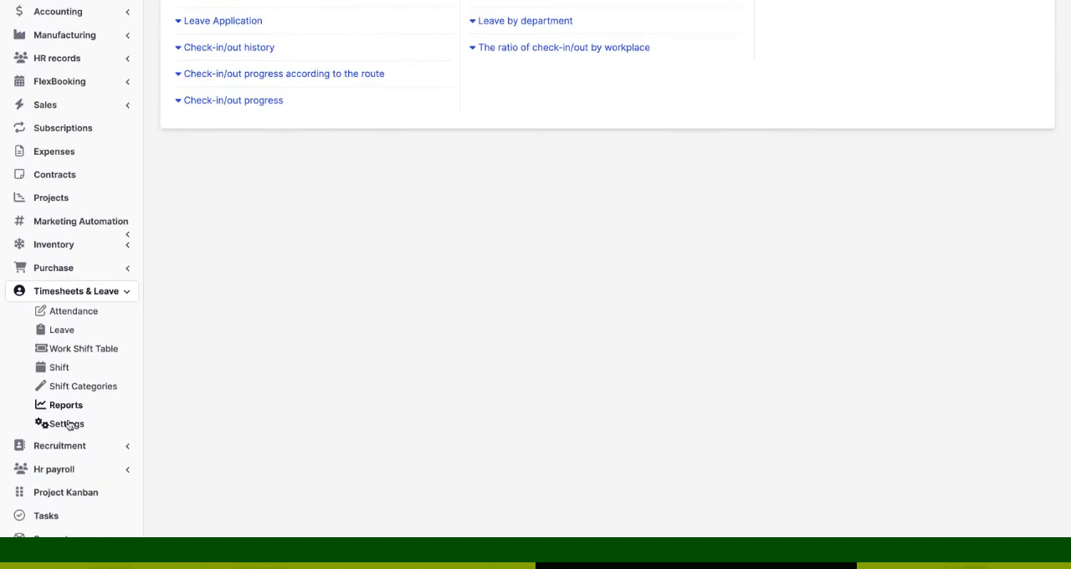
pyautogui.click(67, 425)
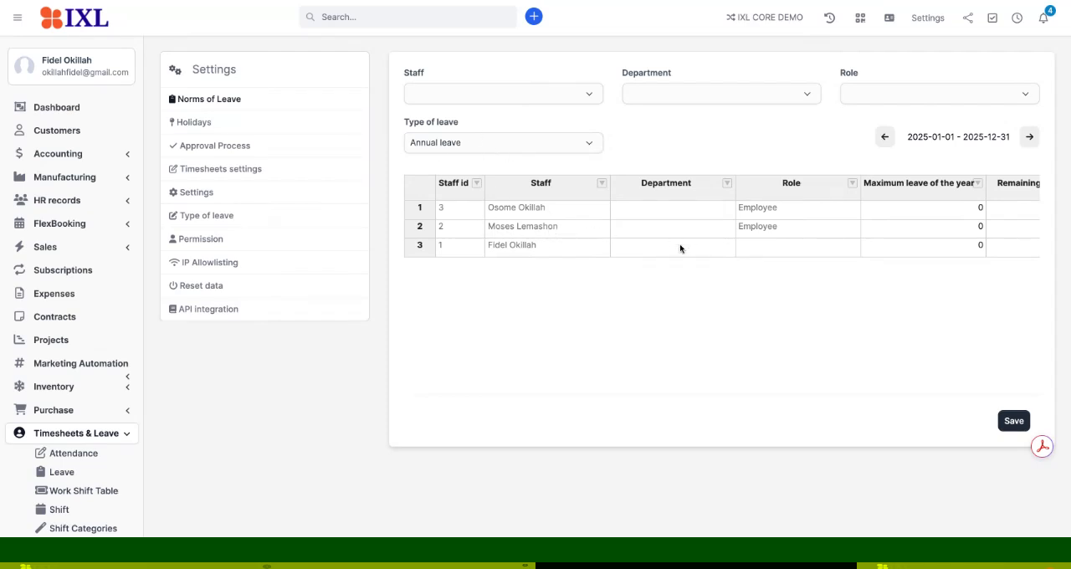
# - Set the maximum annual leave of the year to 28 for all three staff members in Norms of Leave
pyautogui.hscroll(1, 680, 249)
pyautogui.hscroll(1, 681, 249)
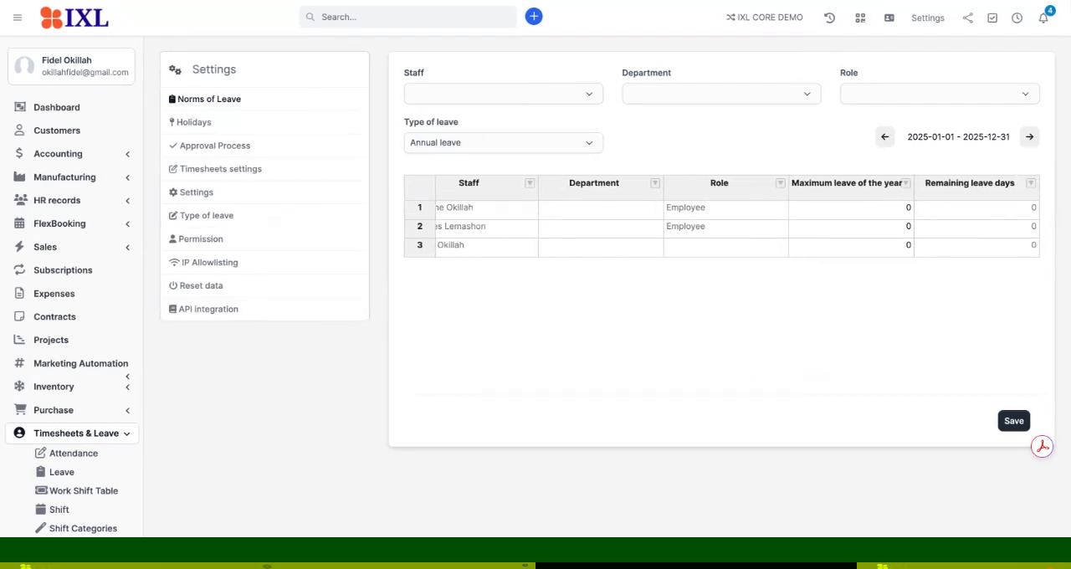
pyautogui.click(892, 211)
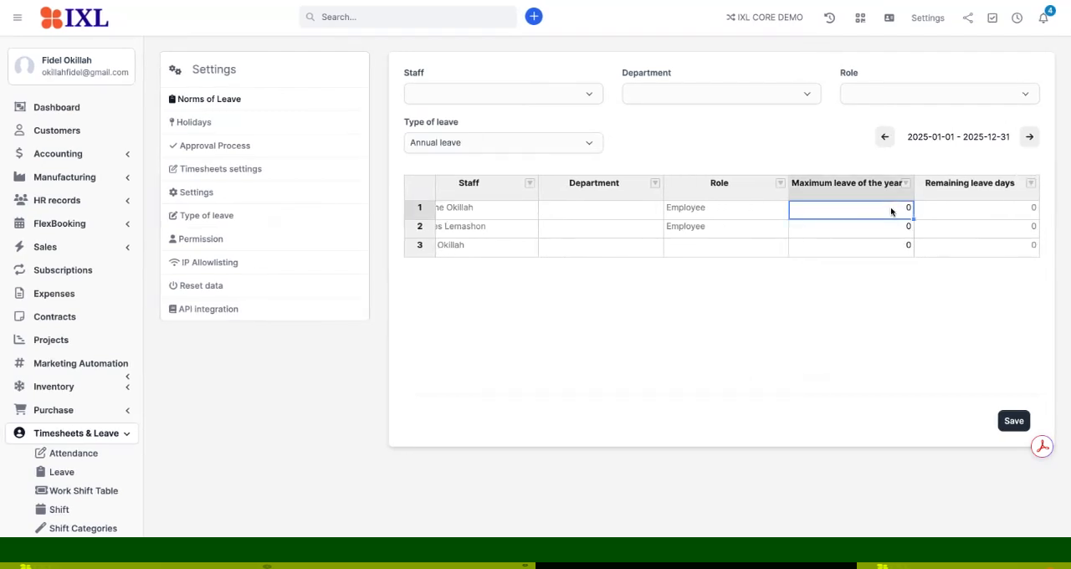
pyautogui.doubleClick(906, 212)
pyautogui.press('BackSpace')
pyautogui.write('28')
pyautogui.click(904, 234)
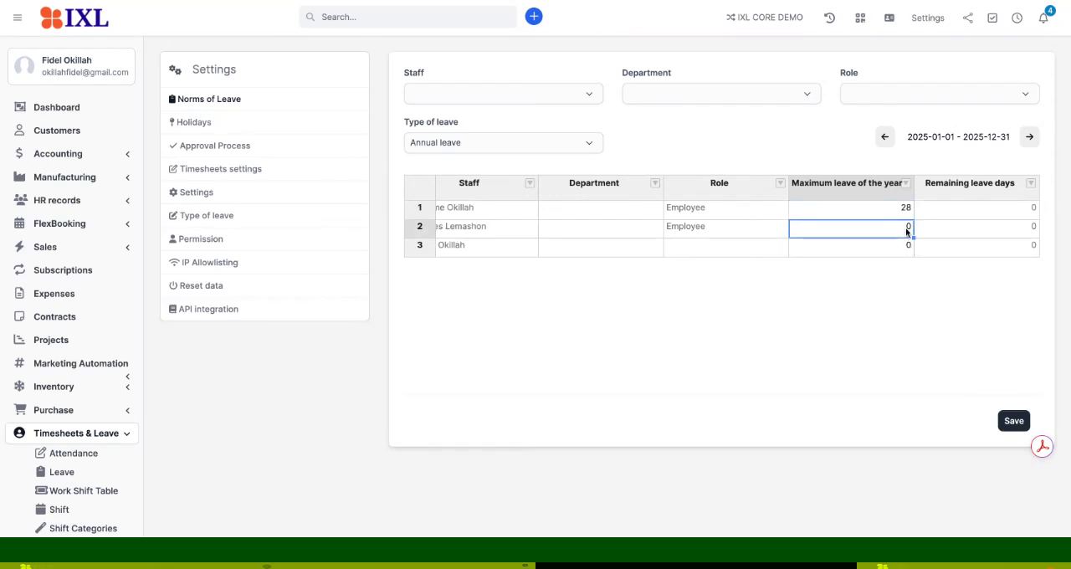
pyautogui.doubleClick(906, 231)
pyautogui.press('BackSpace')
pyautogui.write('28')
pyautogui.click(894, 252)
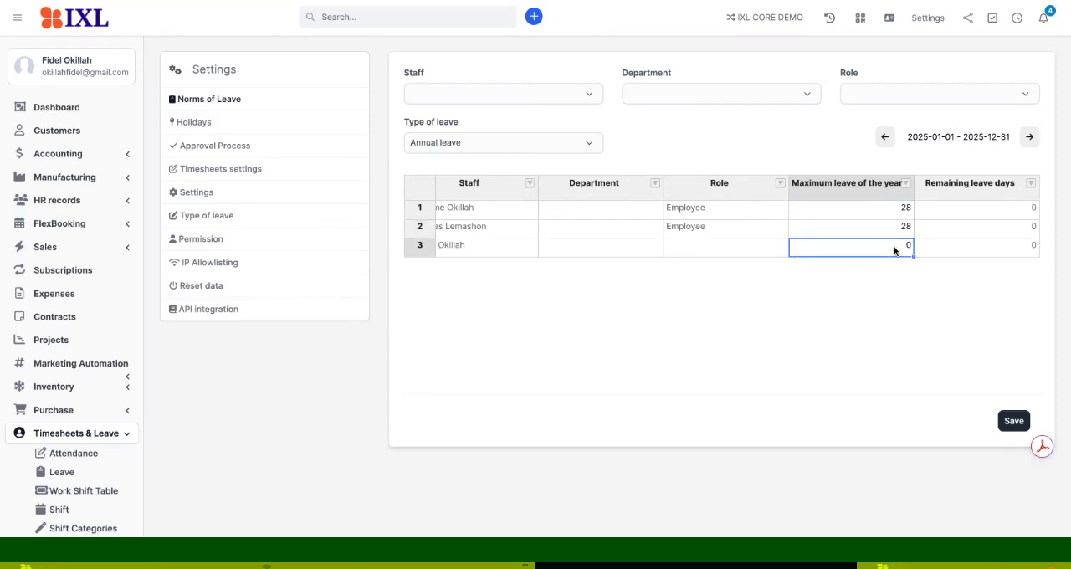
pyautogui.doubleClick(894, 250)
pyautogui.press('BackSpace')
pyautogui.write('28')
pyautogui.click(917, 292)
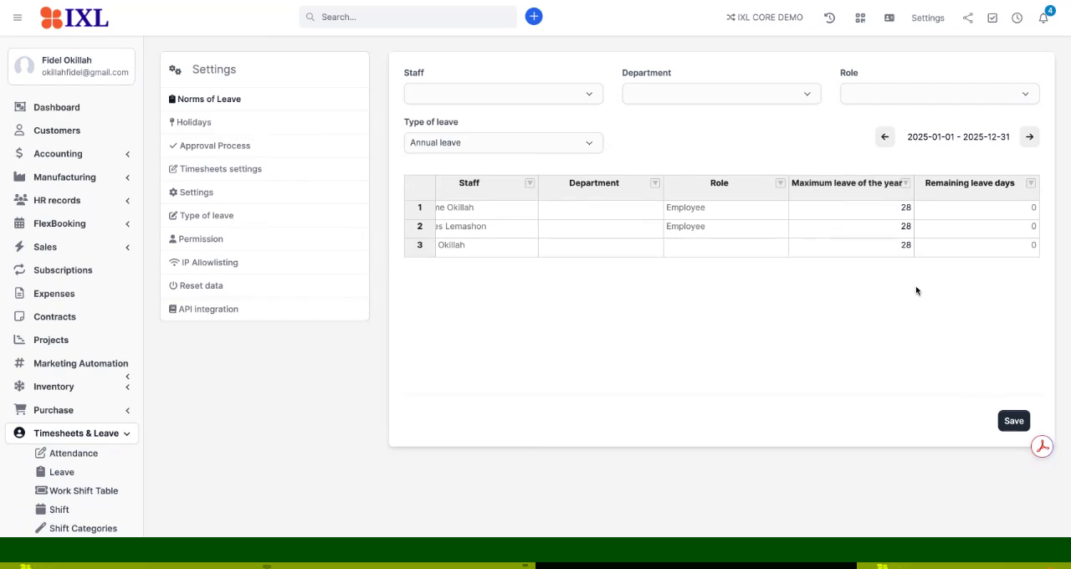
# - Check the remaining leave days column and save the annual leave norms
pyautogui.click(993, 213)
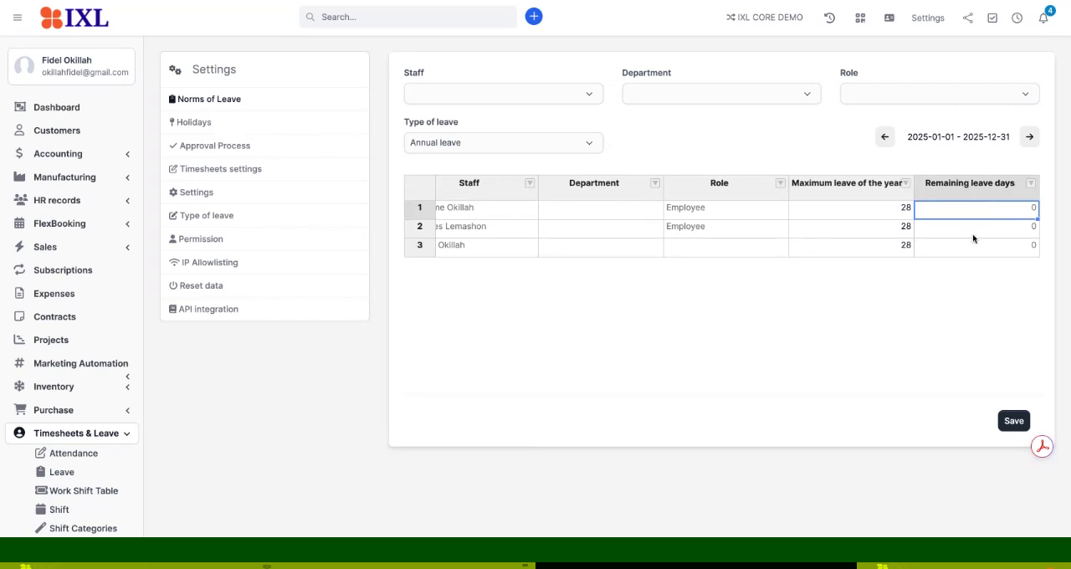
pyautogui.hscroll(-2, 971, 235)
pyautogui.hscroll(3, 971, 234)
pyautogui.click(973, 225)
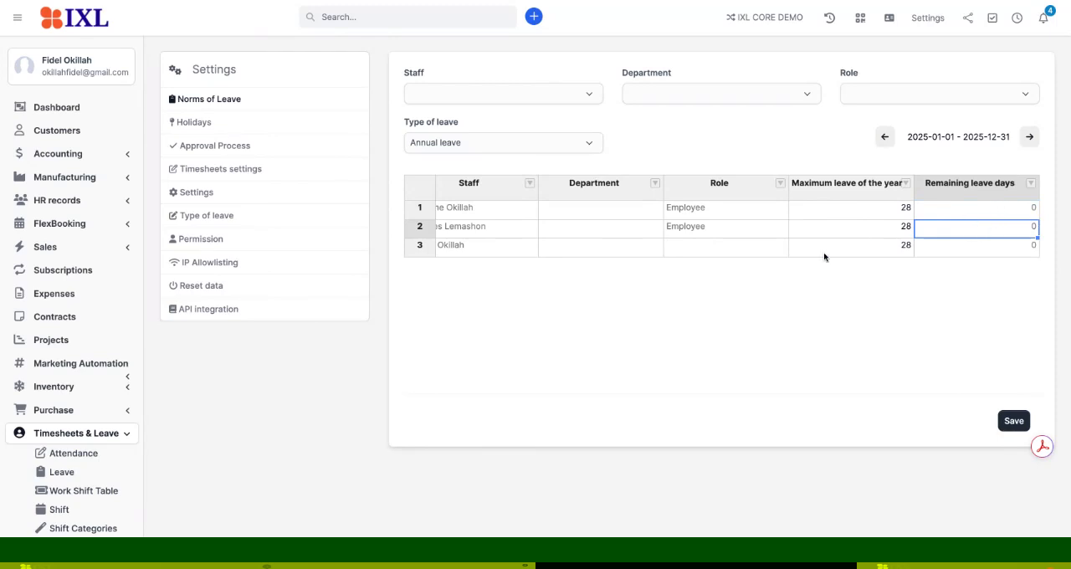
pyautogui.hscroll(-3, 816, 259)
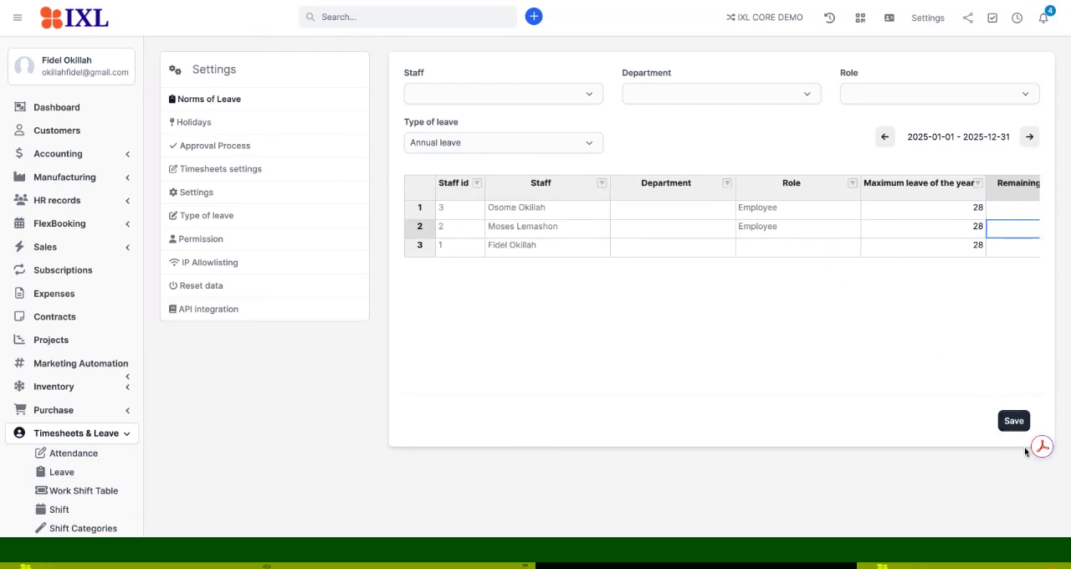
pyautogui.click(1013, 422)
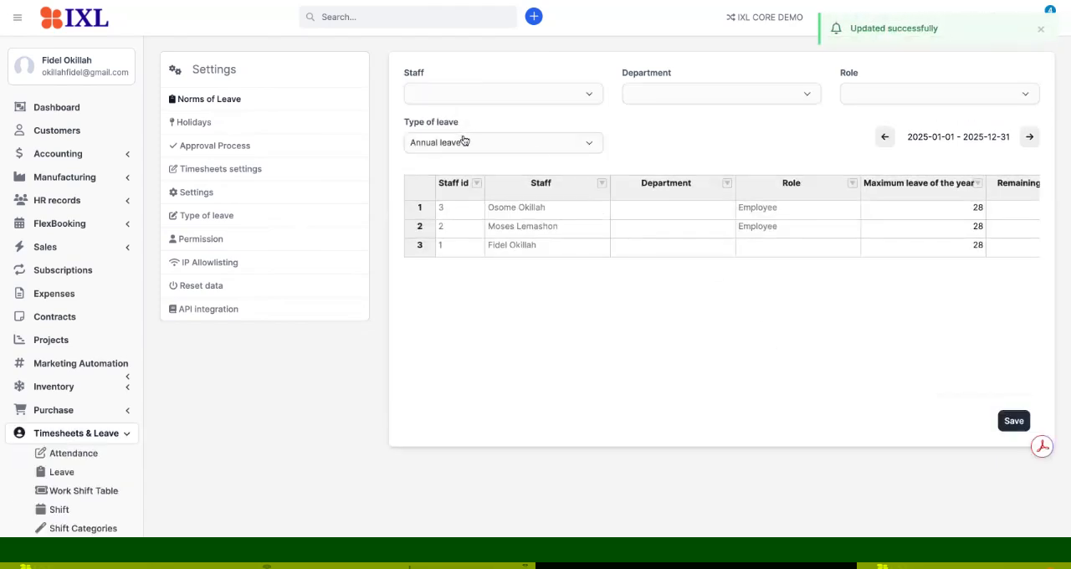
# - For maternity leave, set the maximum leave of the year to 180 for the second staff member and save
pyautogui.click(469, 143)
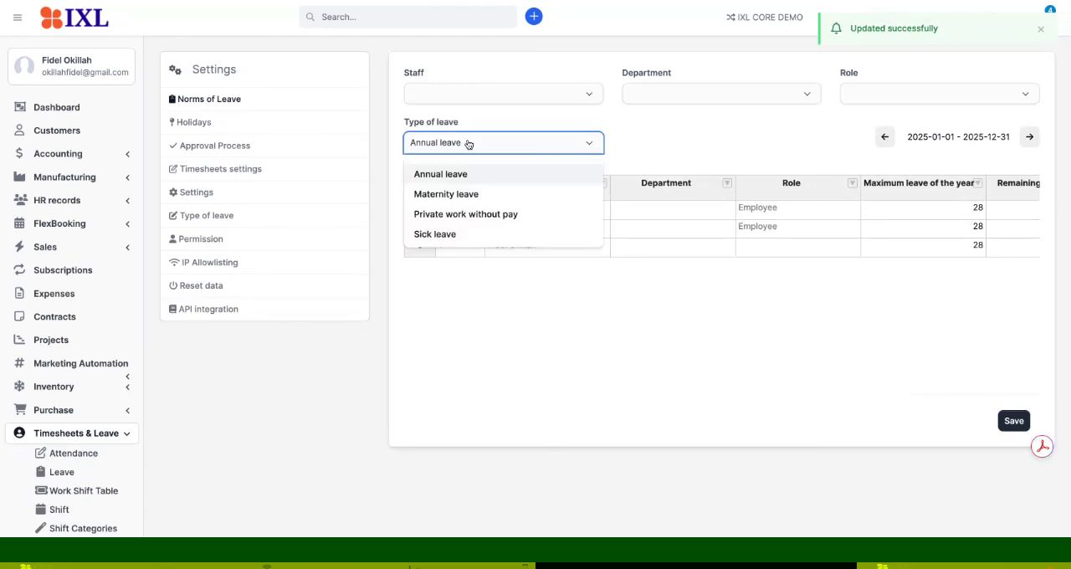
pyautogui.click(450, 195)
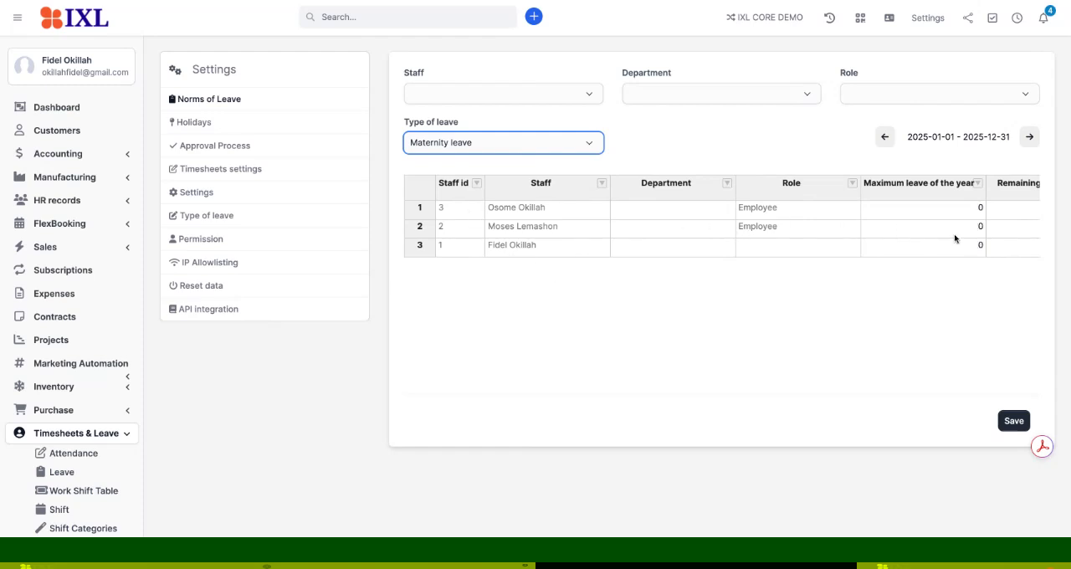
pyautogui.click(981, 228)
pyautogui.doubleClick(980, 228)
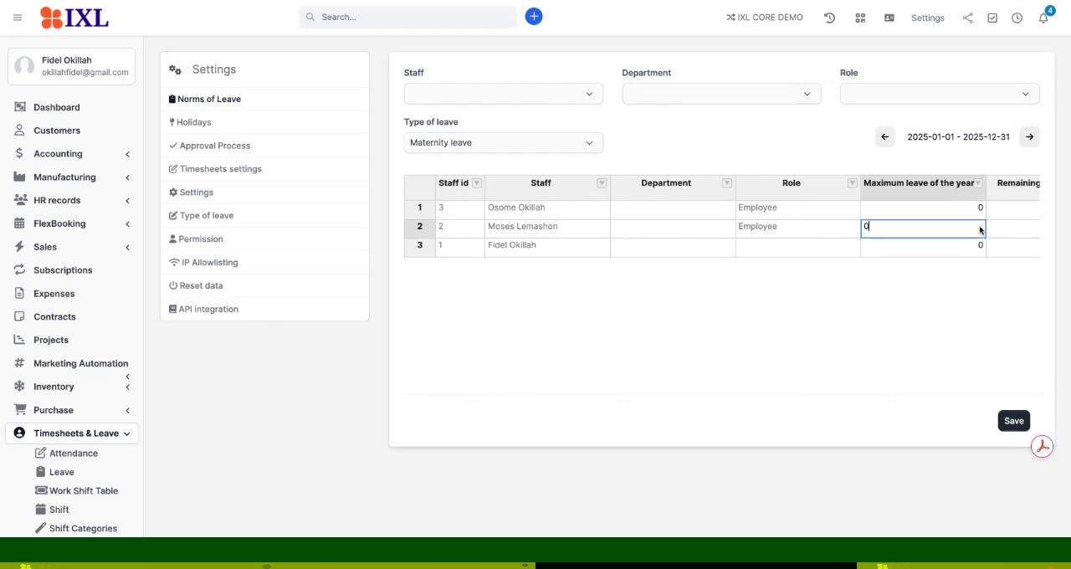
pyautogui.press('BackSpace')
pyautogui.write('180')
pyautogui.click(972, 267)
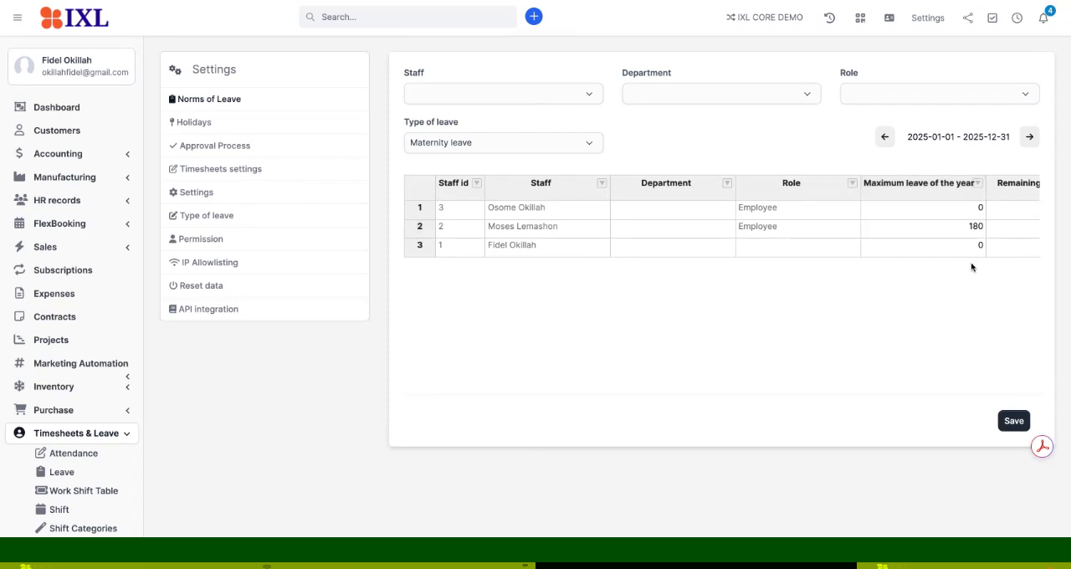
pyautogui.click(1008, 425)
# - For sick leave, set the maximum leave of the year to 14 for all three staff members and save
pyautogui.click(588, 144)
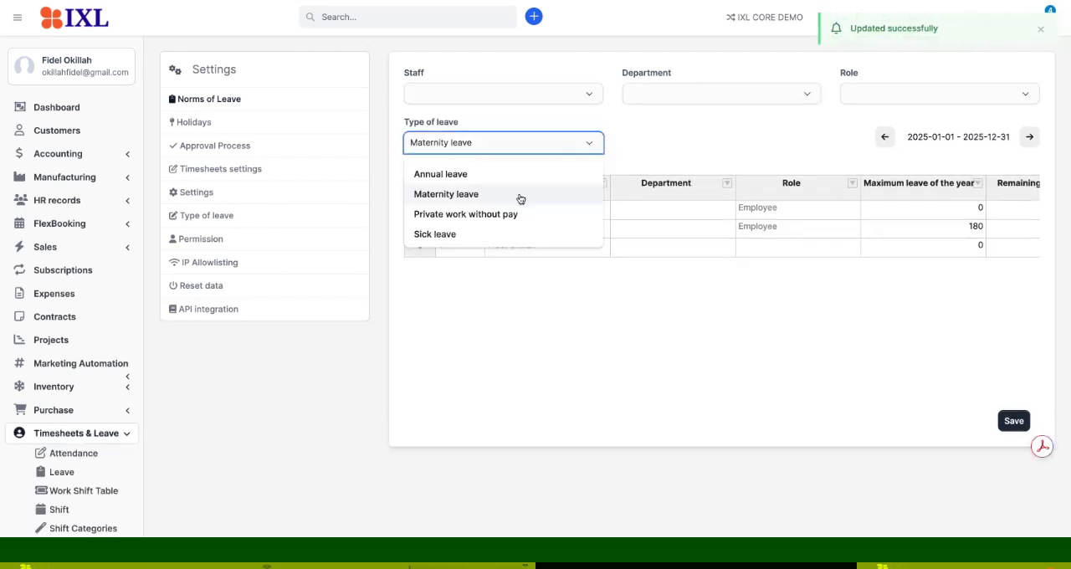
pyautogui.click(493, 234)
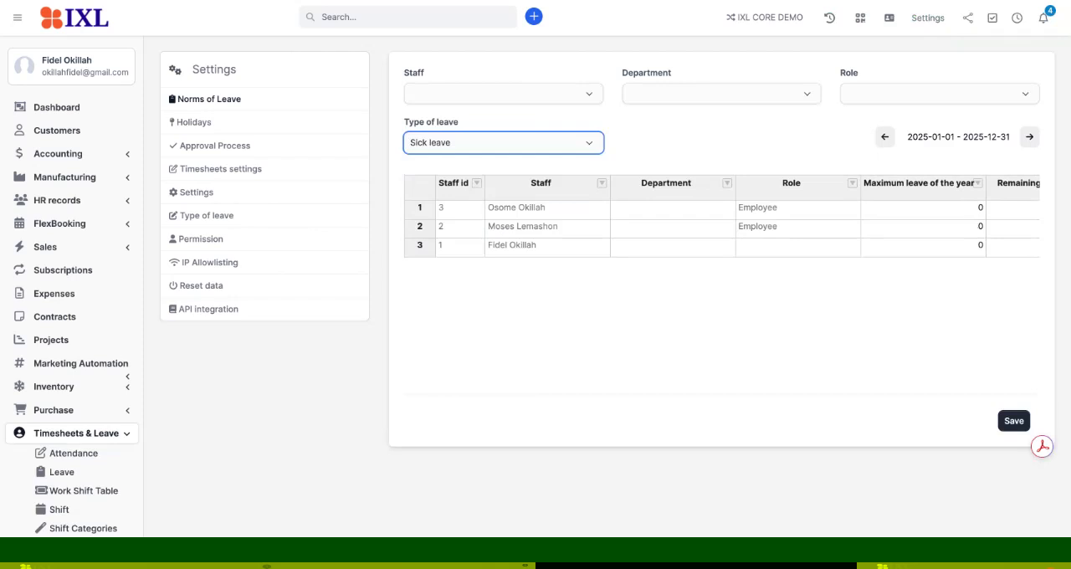
pyautogui.click(956, 210)
pyautogui.doubleClick(956, 210)
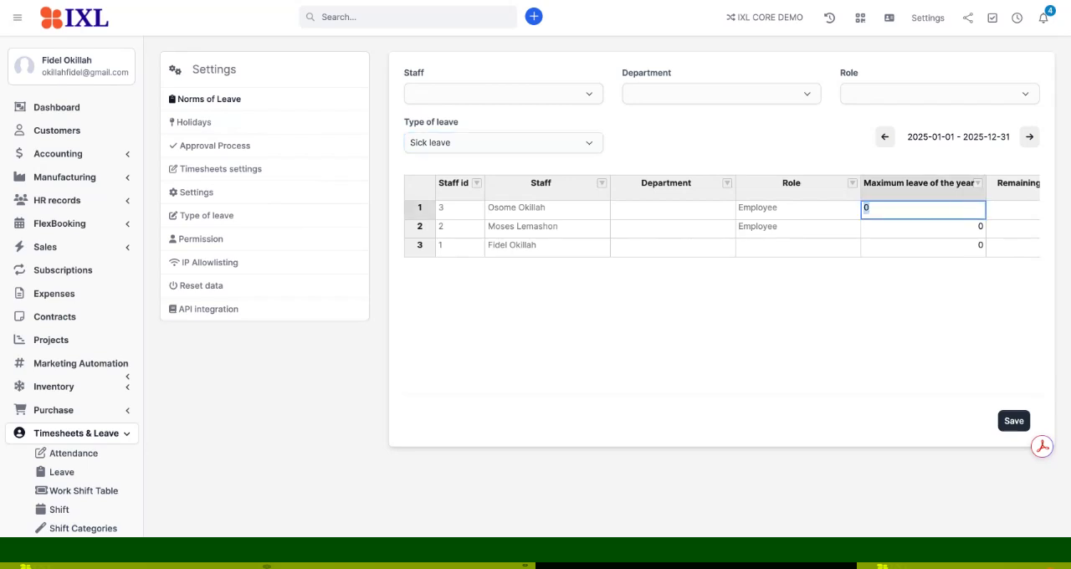
pyautogui.write('14')
pyautogui.click(956, 227)
pyautogui.doubleClick(958, 228)
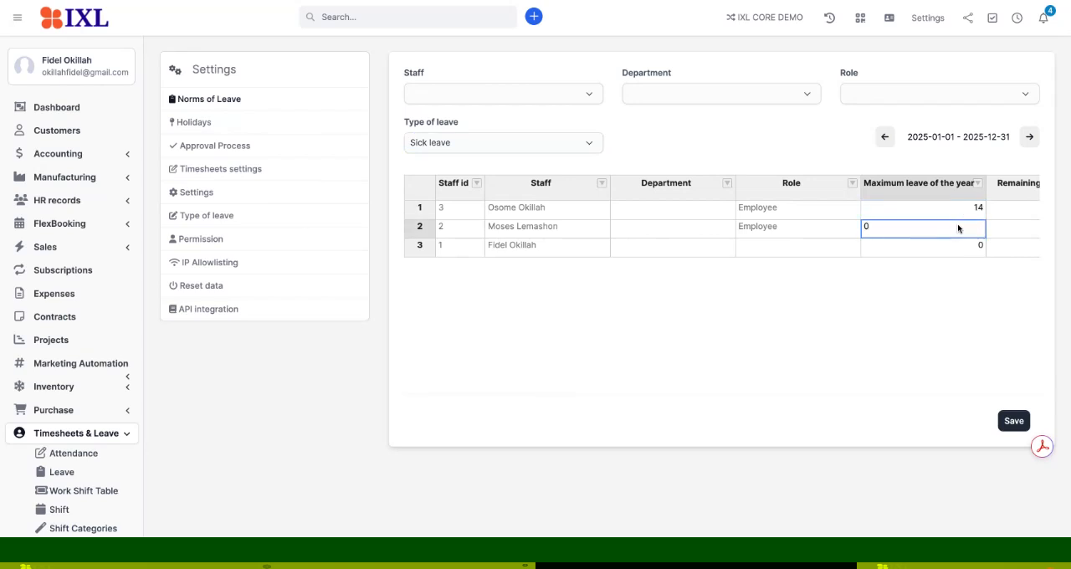
pyautogui.press('BackSpace')
pyautogui.write('14')
pyautogui.click(958, 247)
pyautogui.doubleClick(958, 247)
pyautogui.write('14')
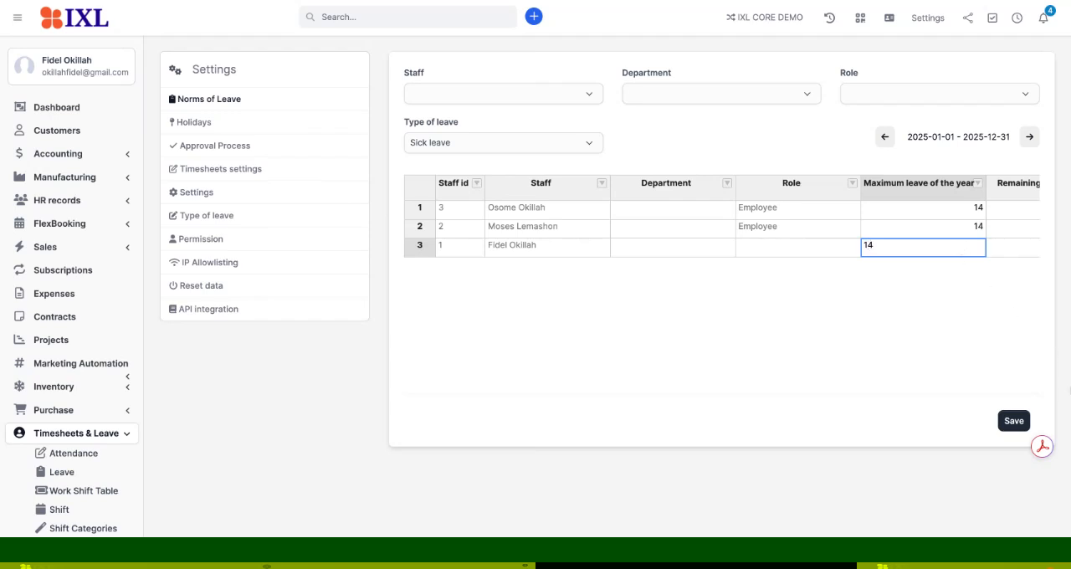
pyautogui.click(1023, 421)
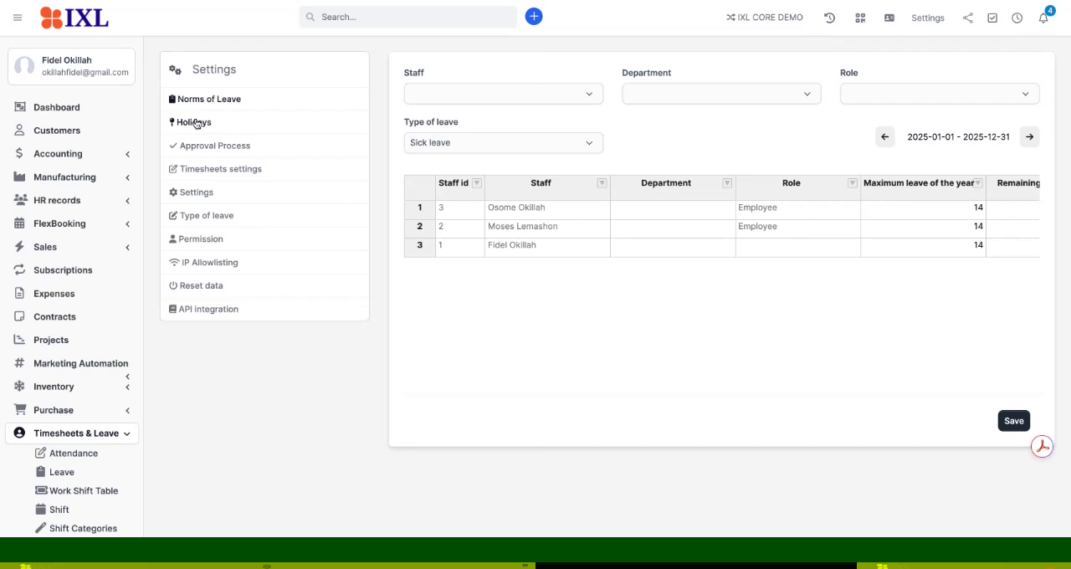
# - Start a new entry in the Holidays settings with 2025-12-12 as the day off
pyautogui.click(195, 123)
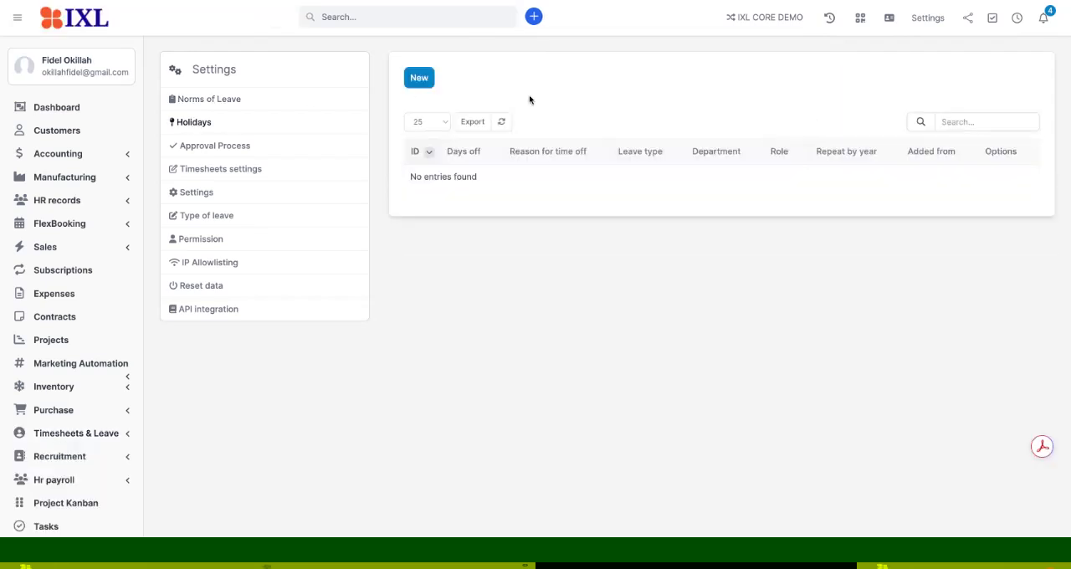
pyautogui.click(423, 79)
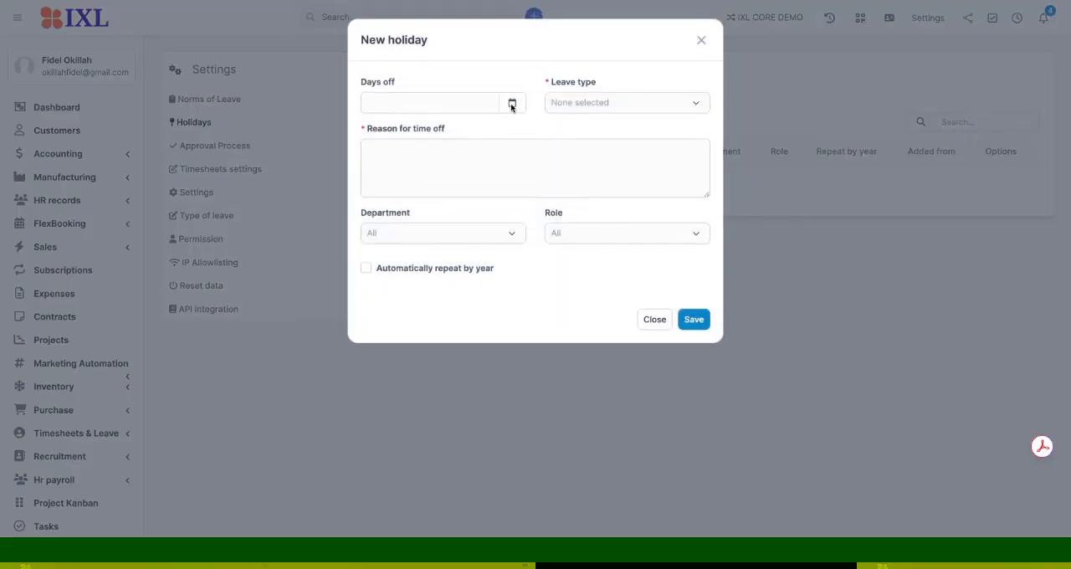
pyautogui.click(574, 115)
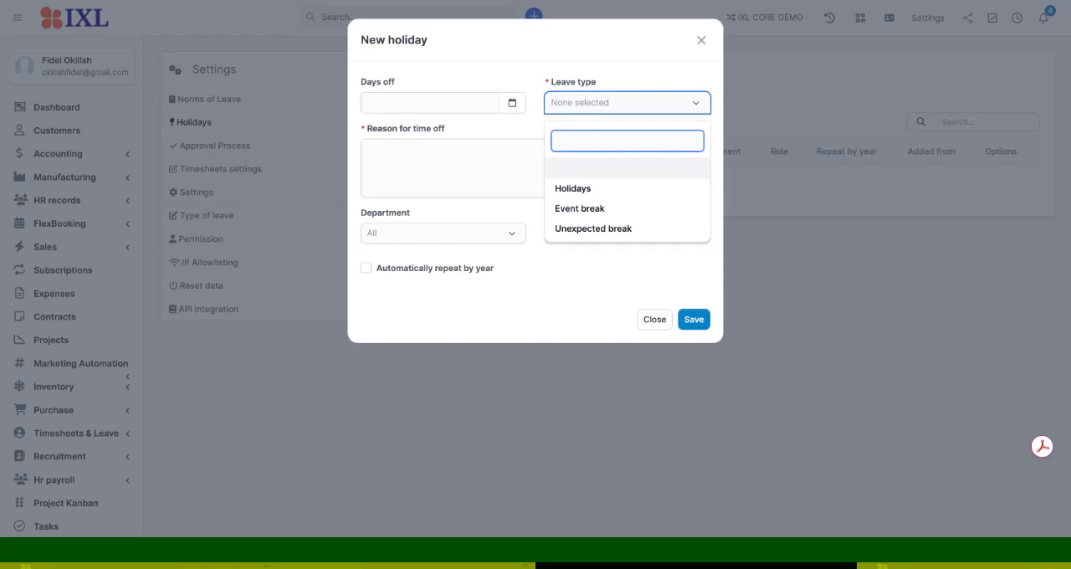
pyautogui.click(518, 106)
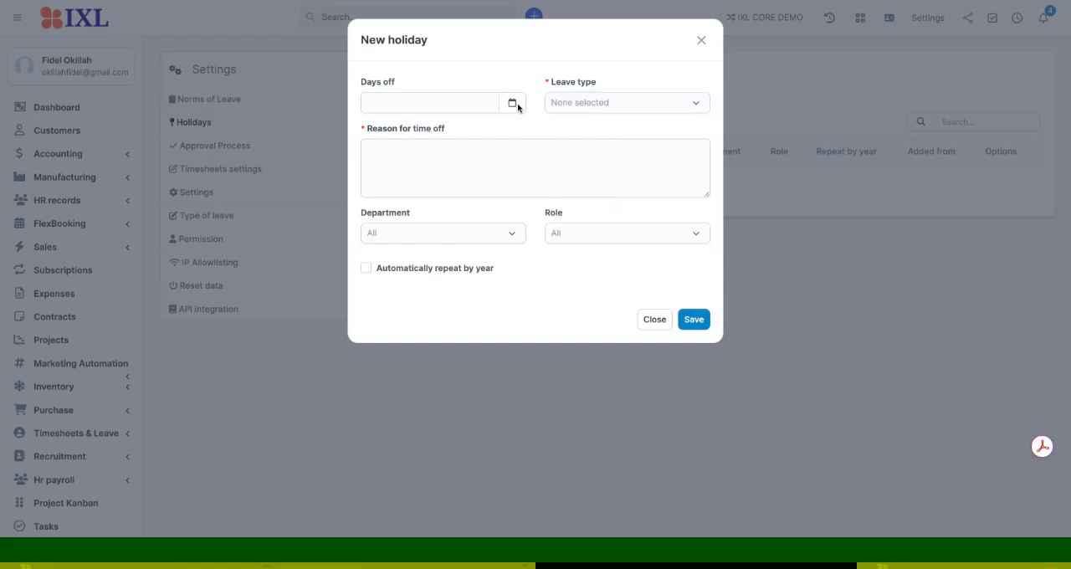
pyautogui.click(512, 103)
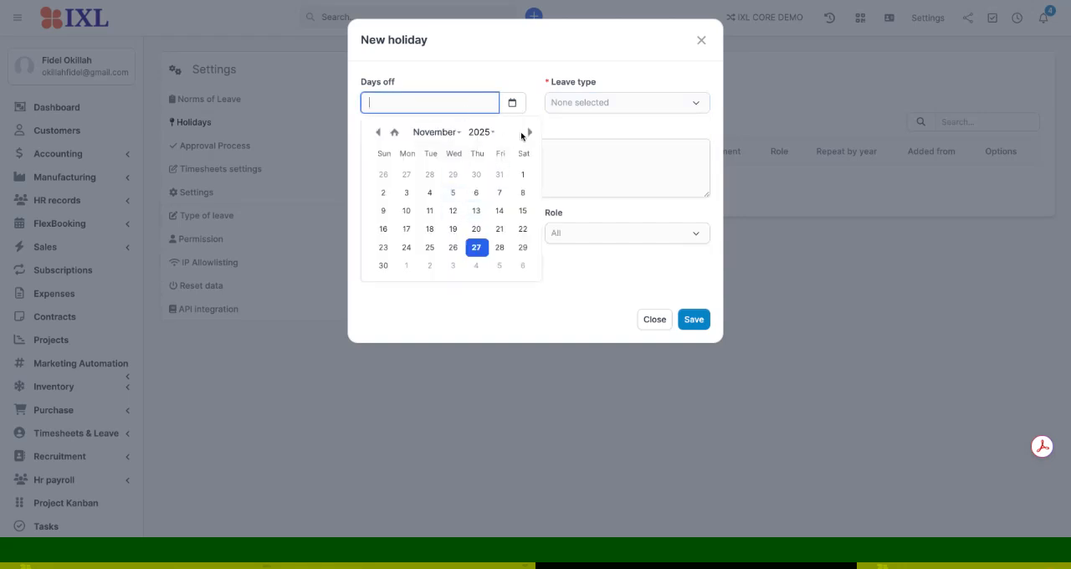
pyautogui.click(449, 134)
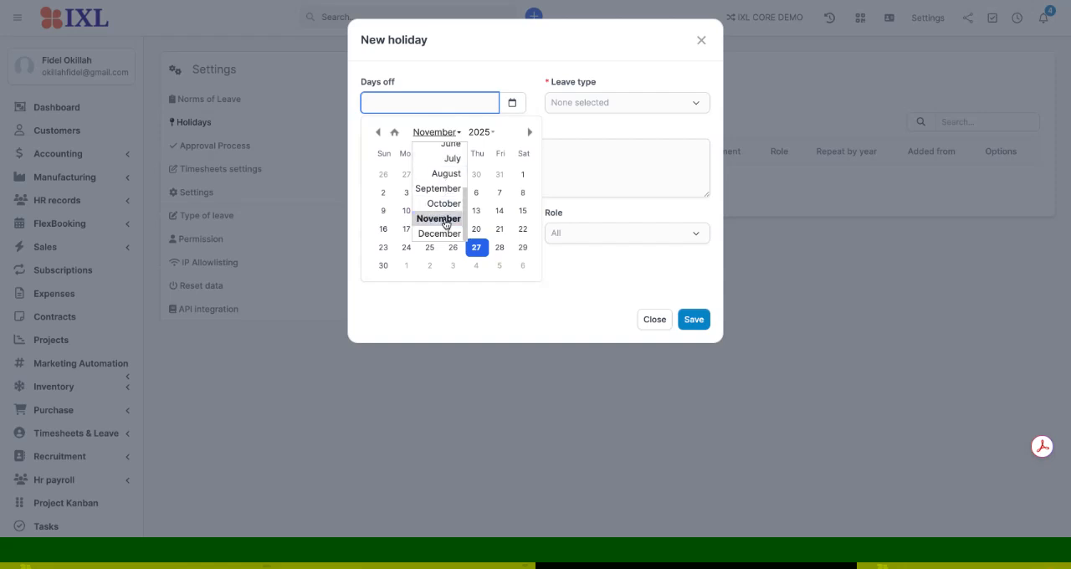
pyautogui.click(443, 233)
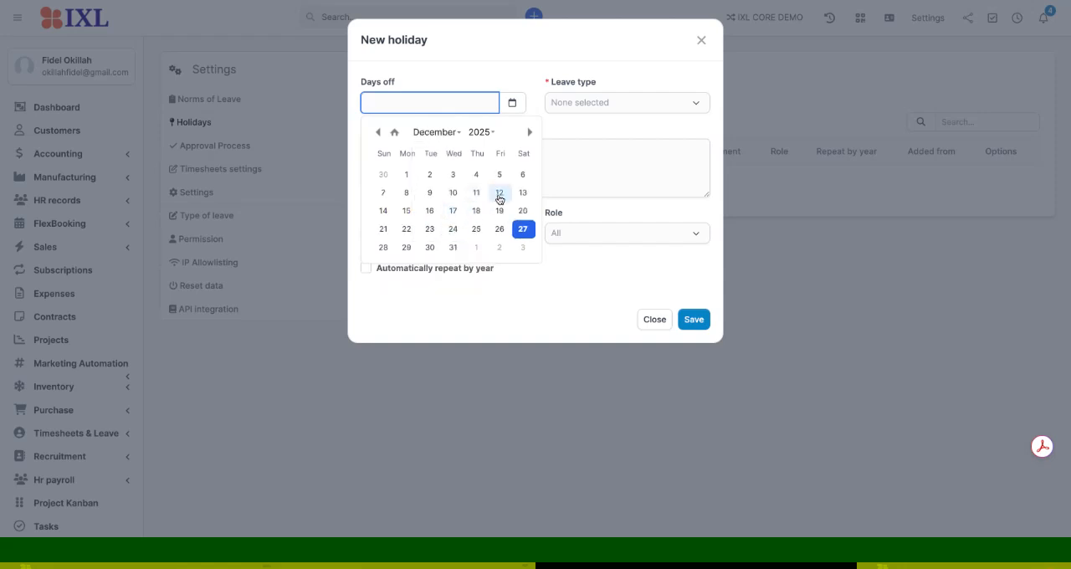
pyautogui.click(500, 195)
# - Give the new holiday the leave type Holidays and the reason "Public Holiday", and make it repeat automatically by year
pyautogui.click(588, 109)
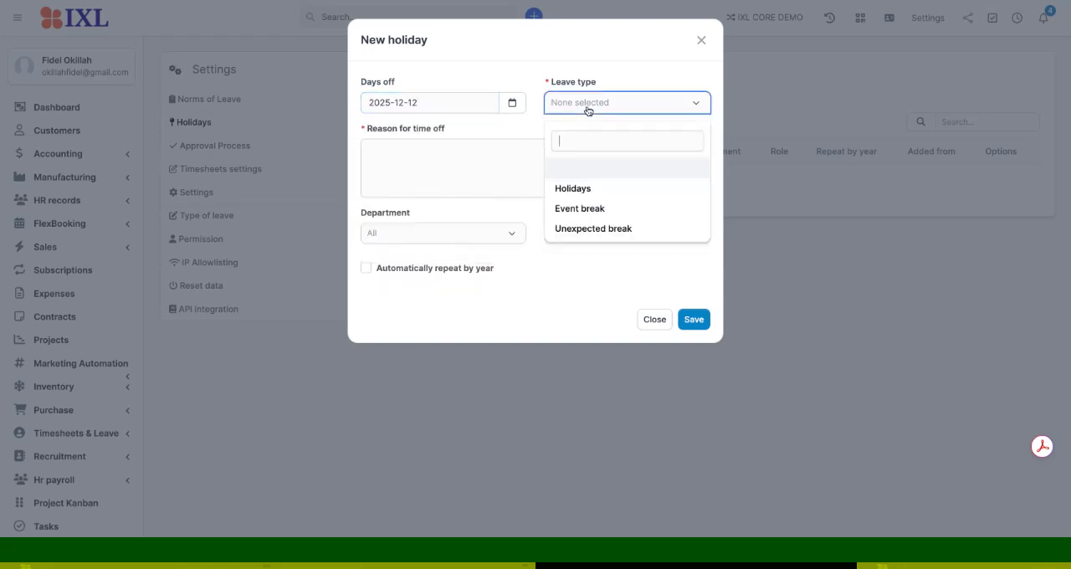
pyautogui.click(577, 188)
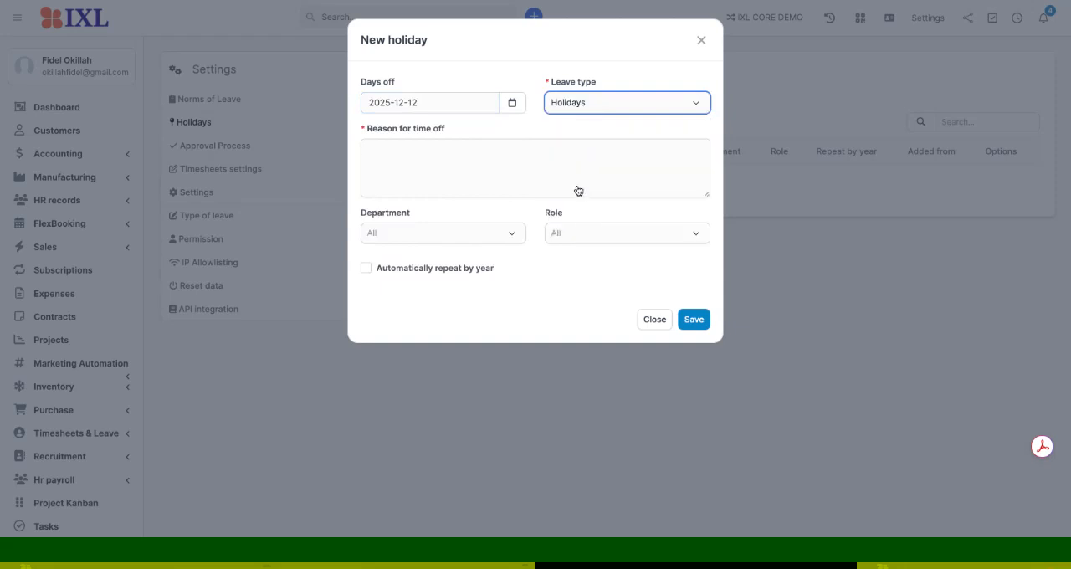
pyautogui.click(443, 152)
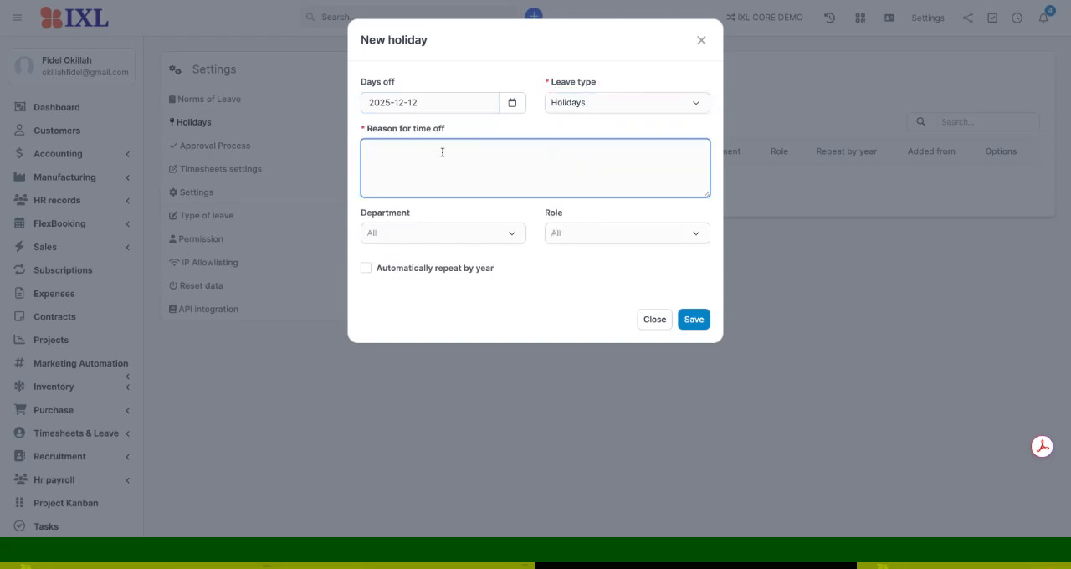
pyautogui.write('Public Holiday')
pyautogui.click(370, 269)
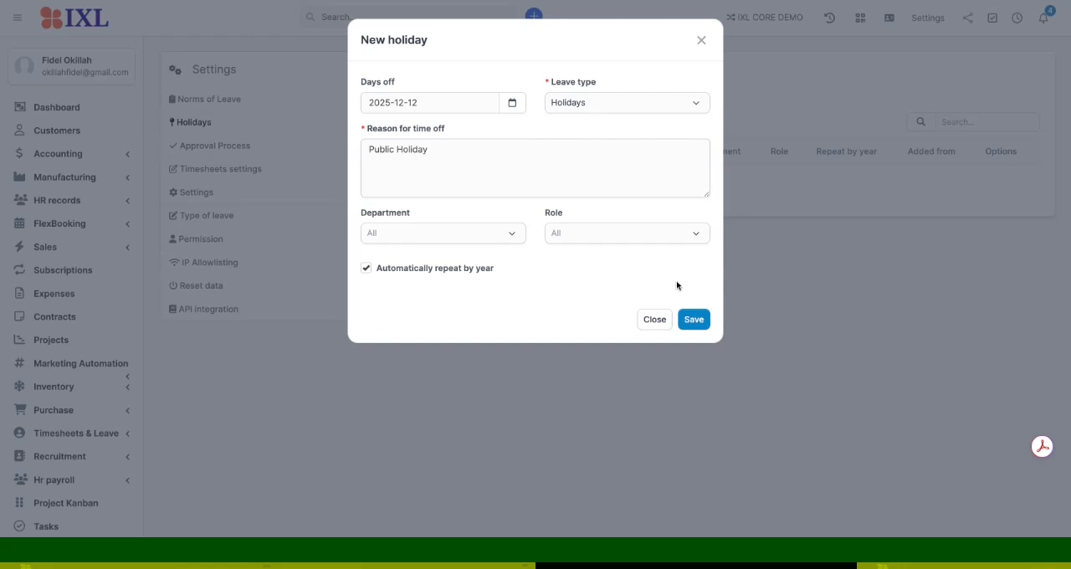
# - Save the new holiday and start a new entry in the Approval Process settings
pyautogui.click(701, 320)
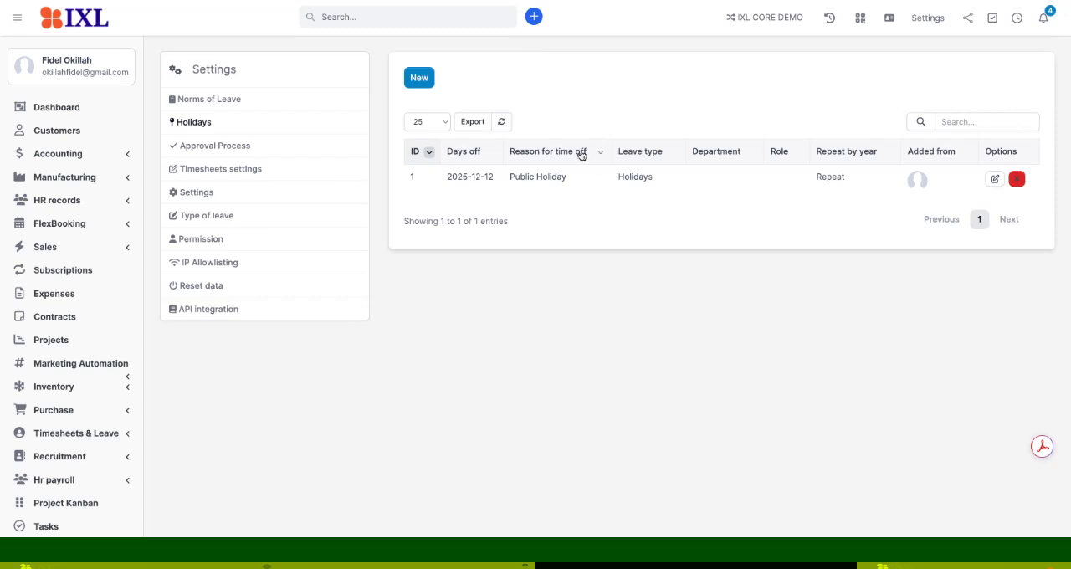
pyautogui.click(234, 149)
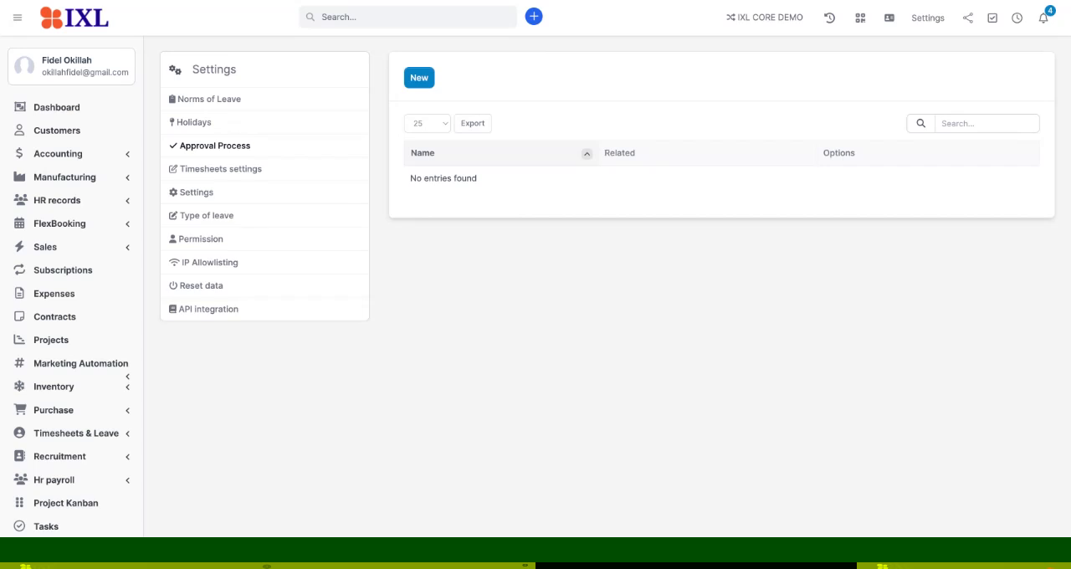
pyautogui.click(426, 84)
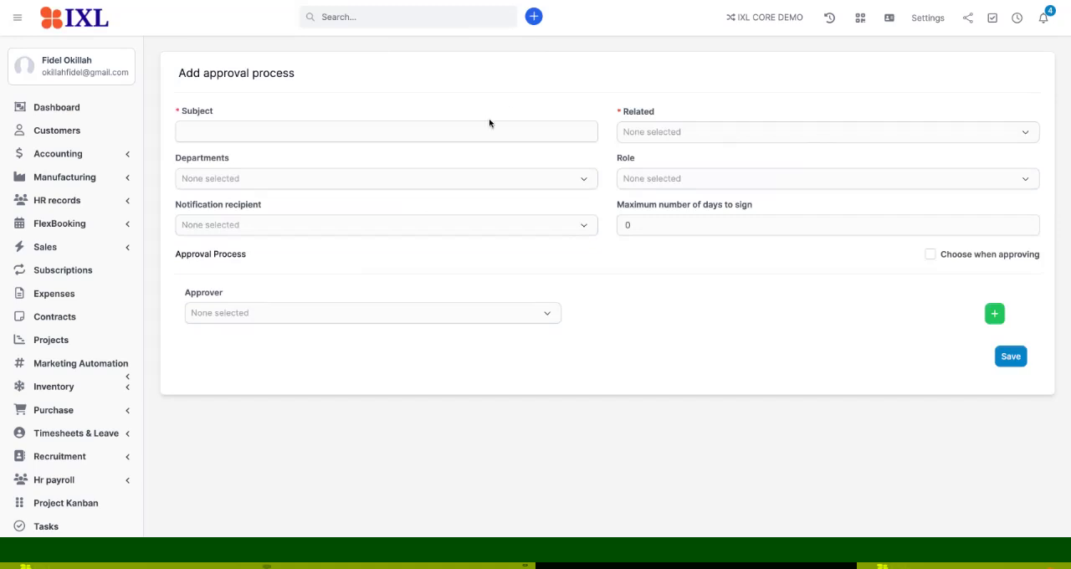
pyautogui.click(432, 139)
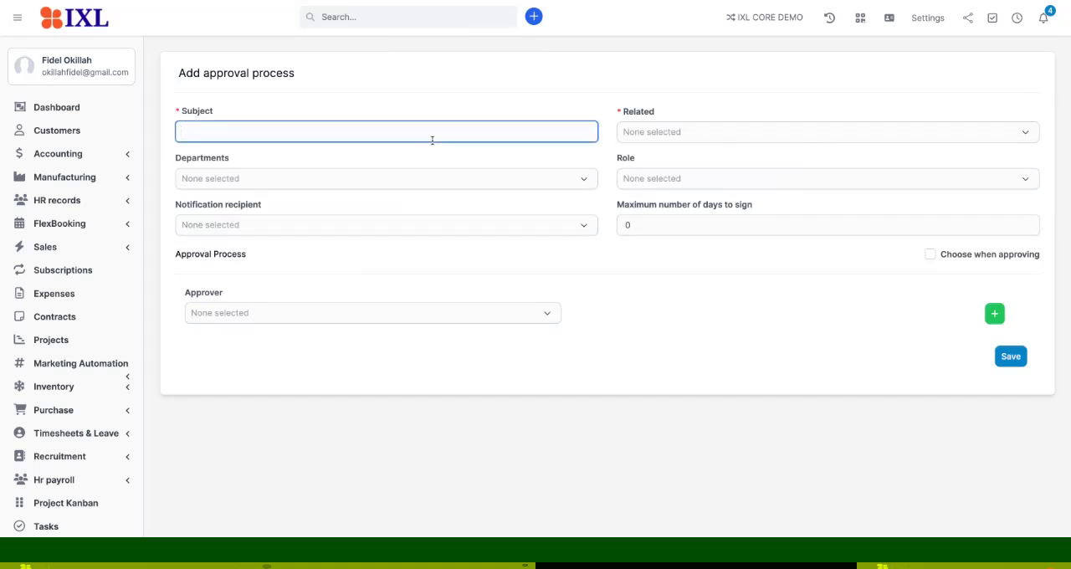
pyautogui.write('Annual Leave')
# - Set the approval process subject to "Leave Application Process" and relate it to Annual leave
pyautogui.moveTo(239, 132); pyautogui.dragTo(152, 130)
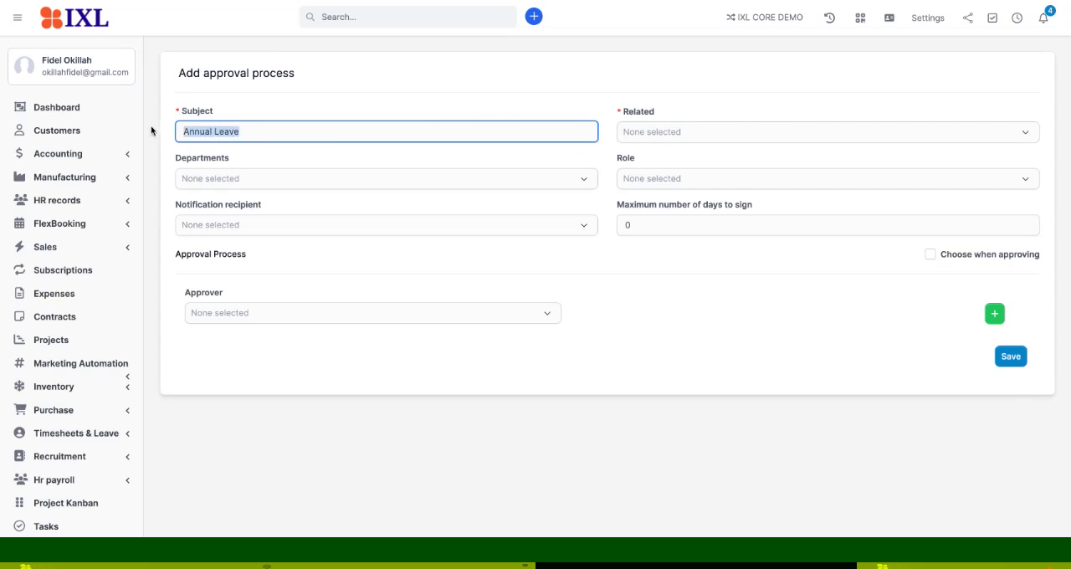
pyautogui.write('Leave Ap')
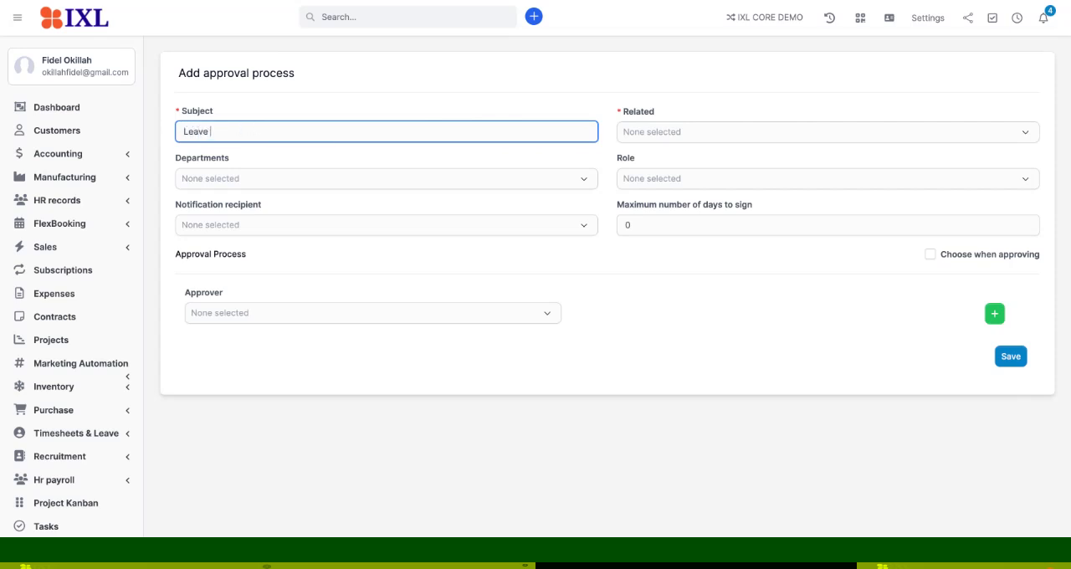
pyautogui.write('plication Process')
pyautogui.click(653, 136)
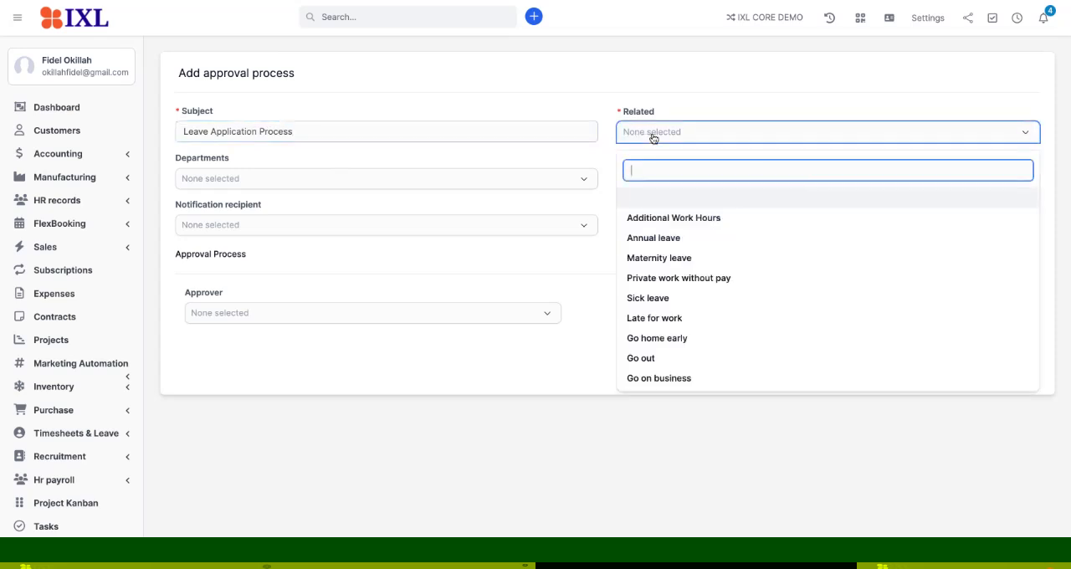
pyautogui.click(653, 238)
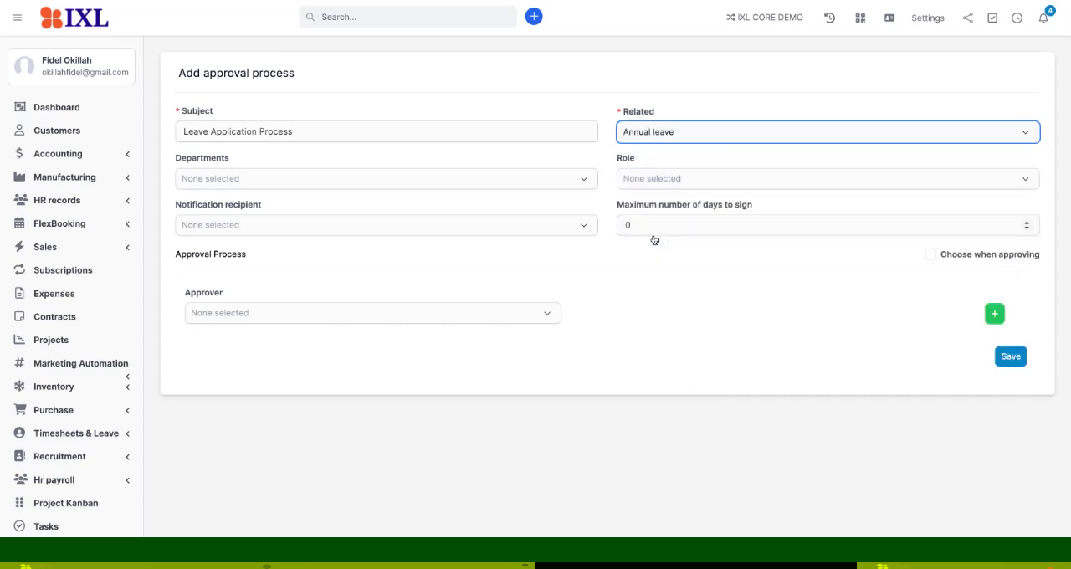
pyautogui.click(264, 189)
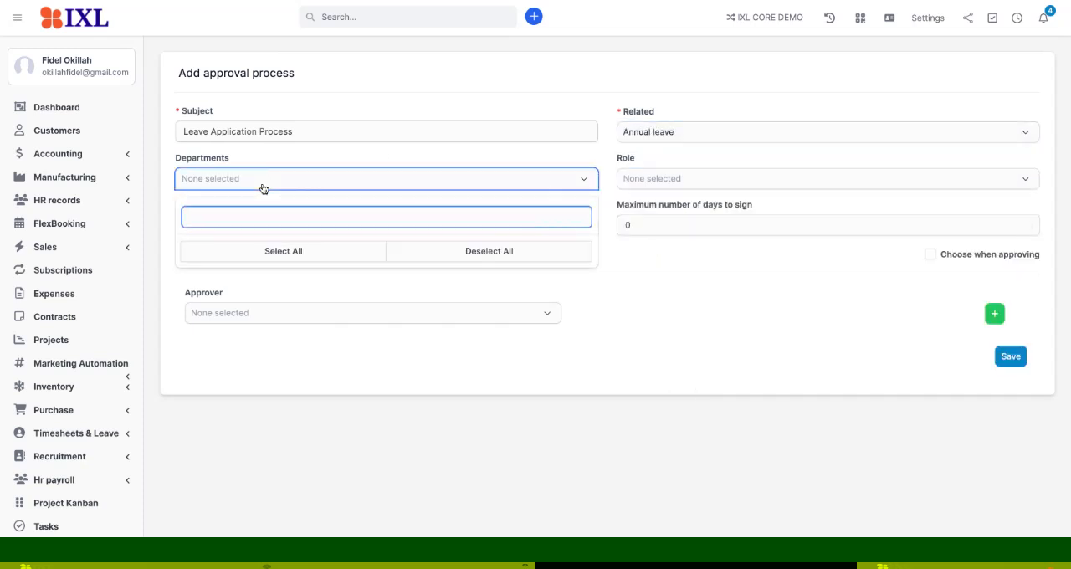
pyautogui.click(301, 156)
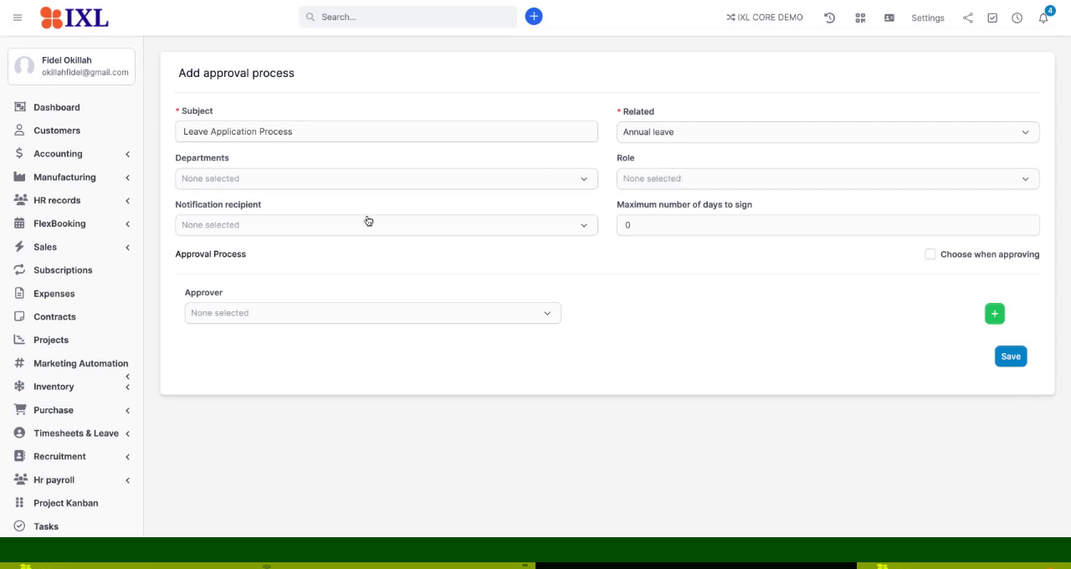
pyautogui.click(256, 224)
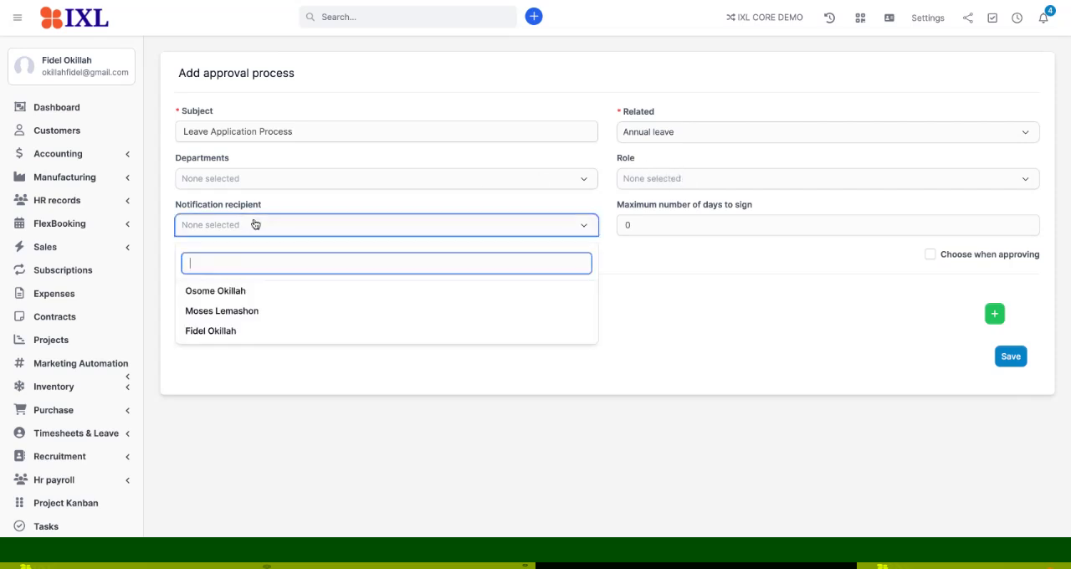
pyautogui.click(293, 203)
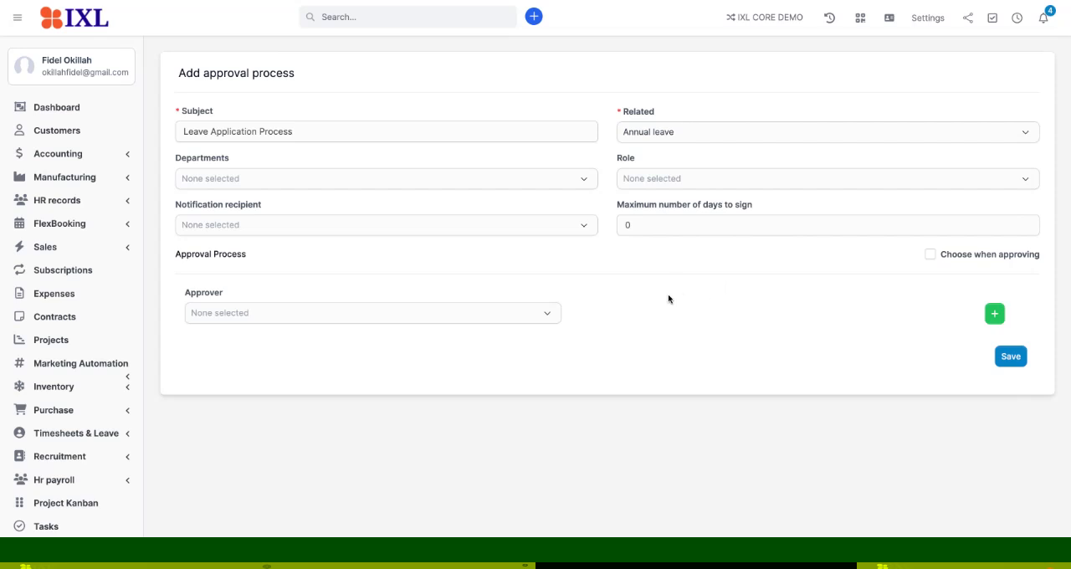
# - Try Direct manager as approver with Head of the department as a second approver, and remove the second approver
pyautogui.click(544, 319)
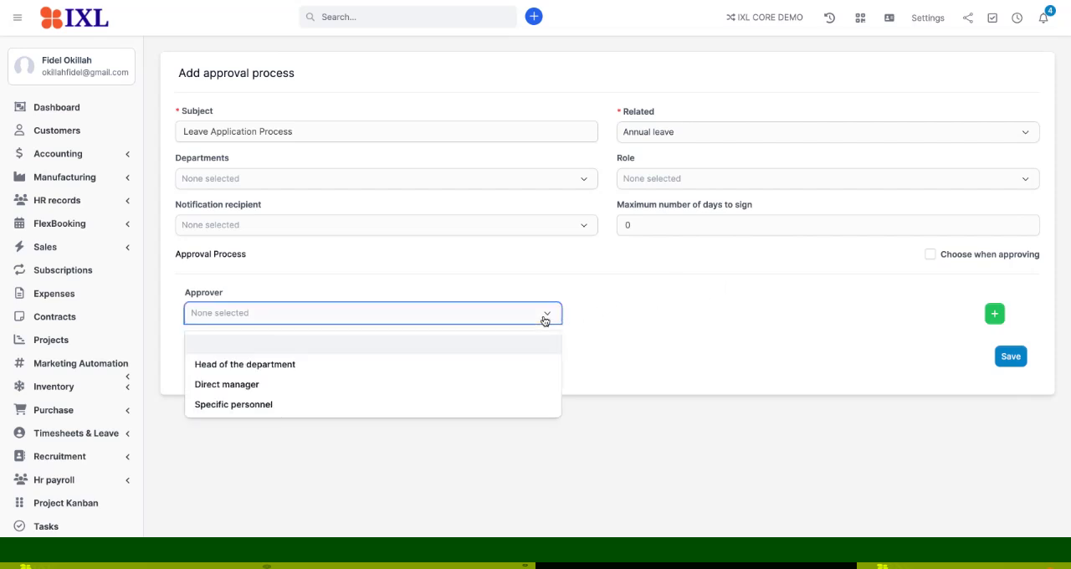
pyautogui.click(289, 387)
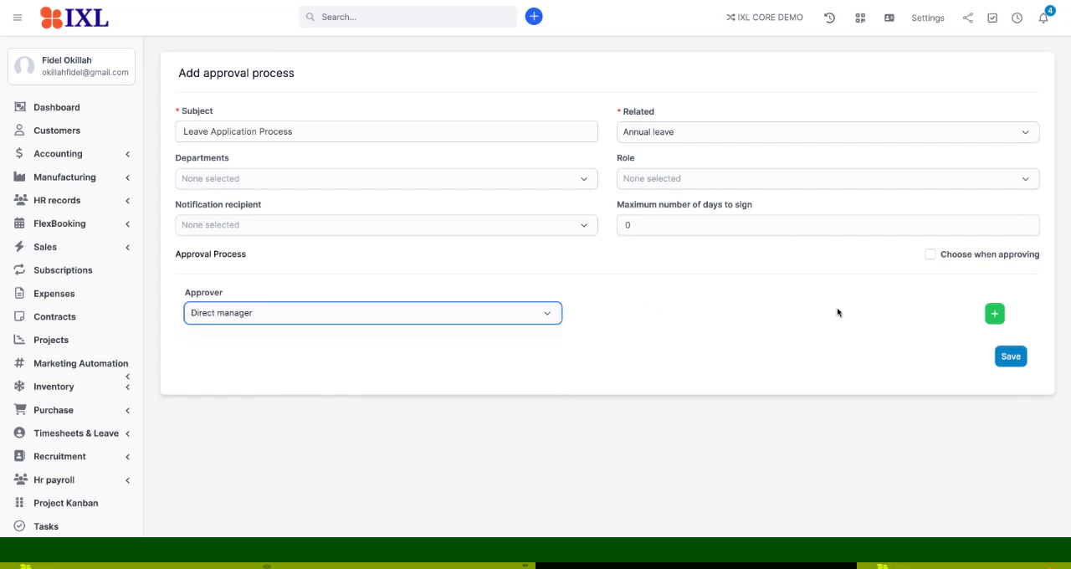
pyautogui.click(994, 314)
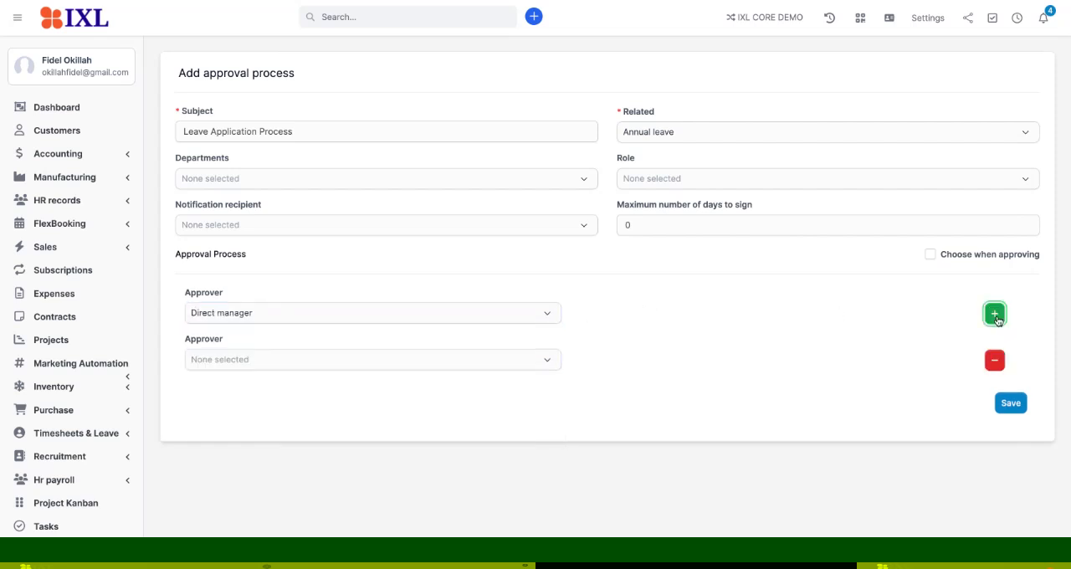
pyautogui.click(407, 371)
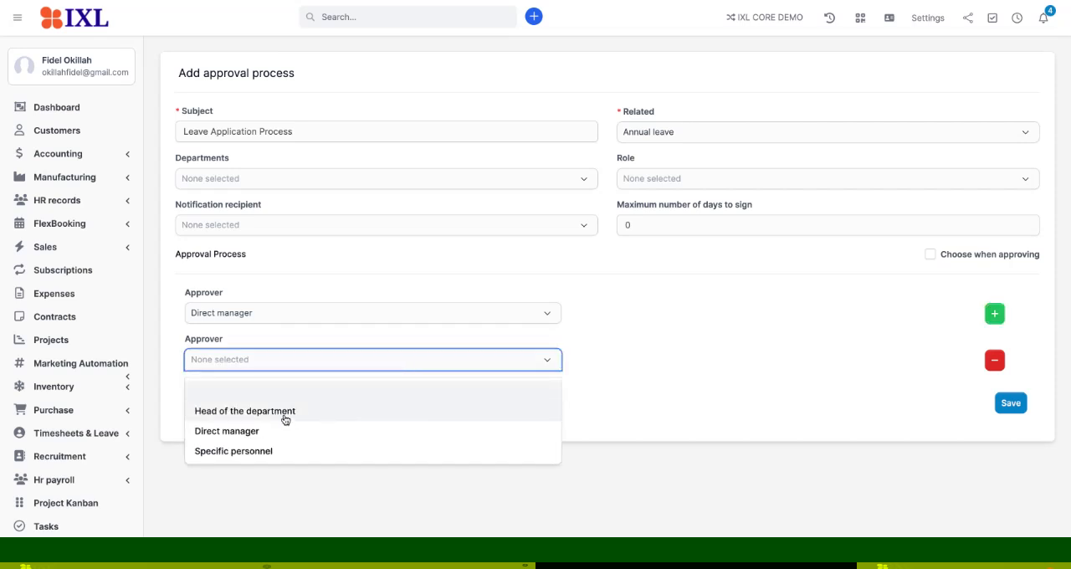
pyautogui.click(285, 413)
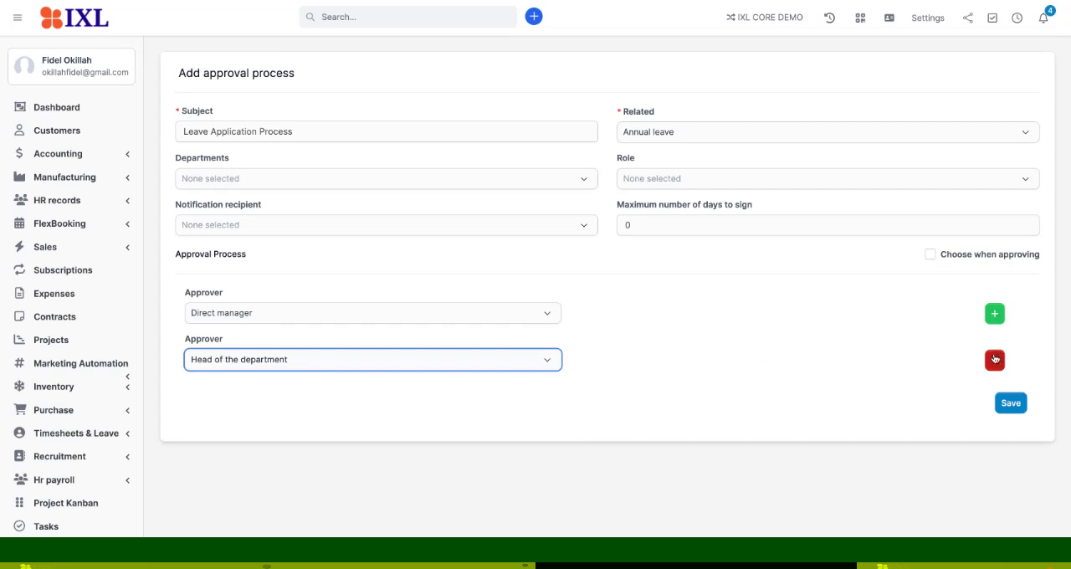
pyautogui.click(994, 360)
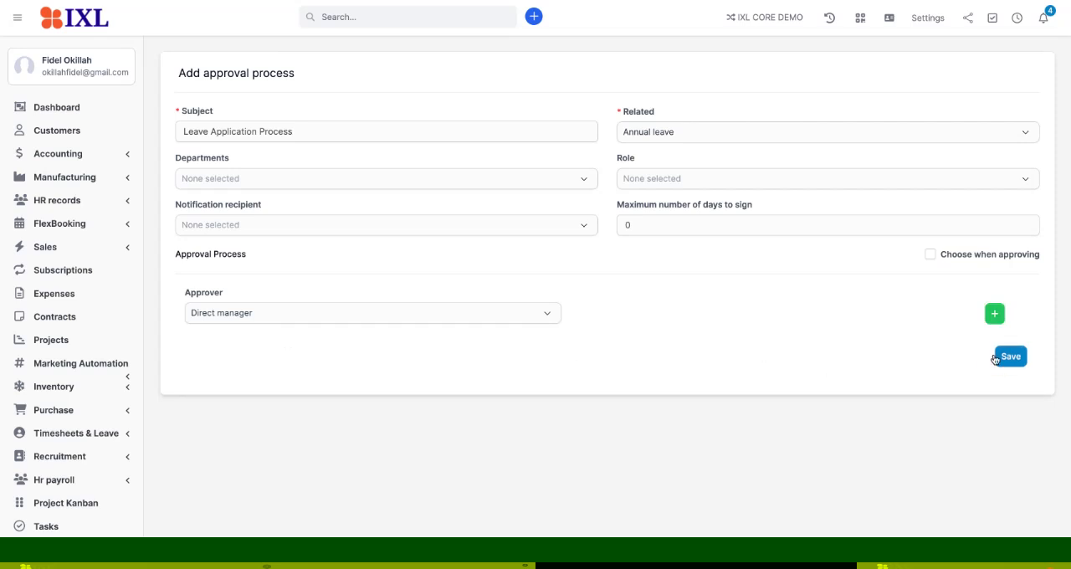
# - Set the approver to Specific personnel, assign the last listed staff member, and save the approval process
pyautogui.click(547, 322)
pyautogui.click(323, 399)
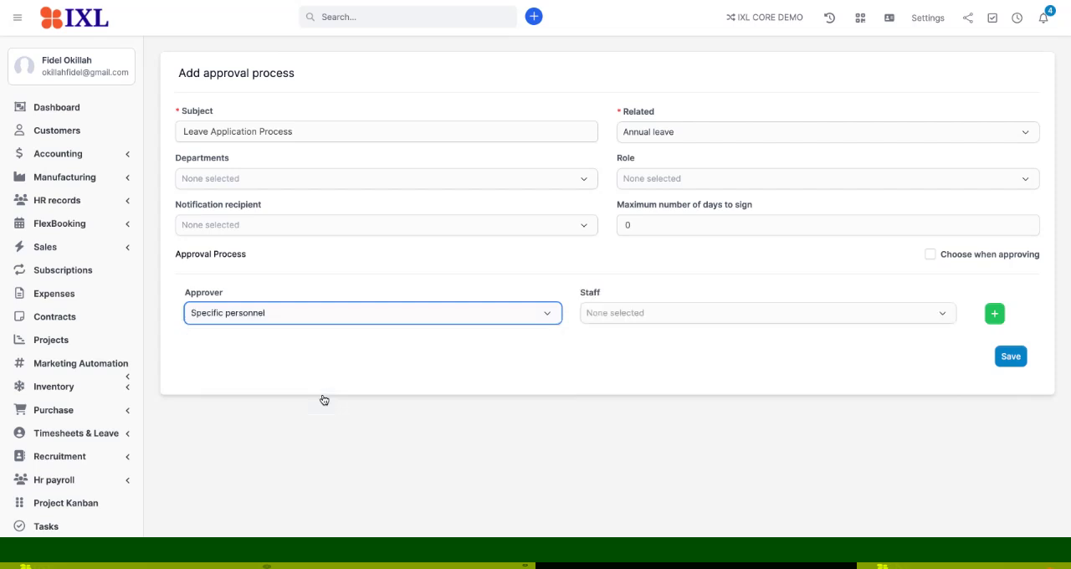
pyautogui.click(651, 322)
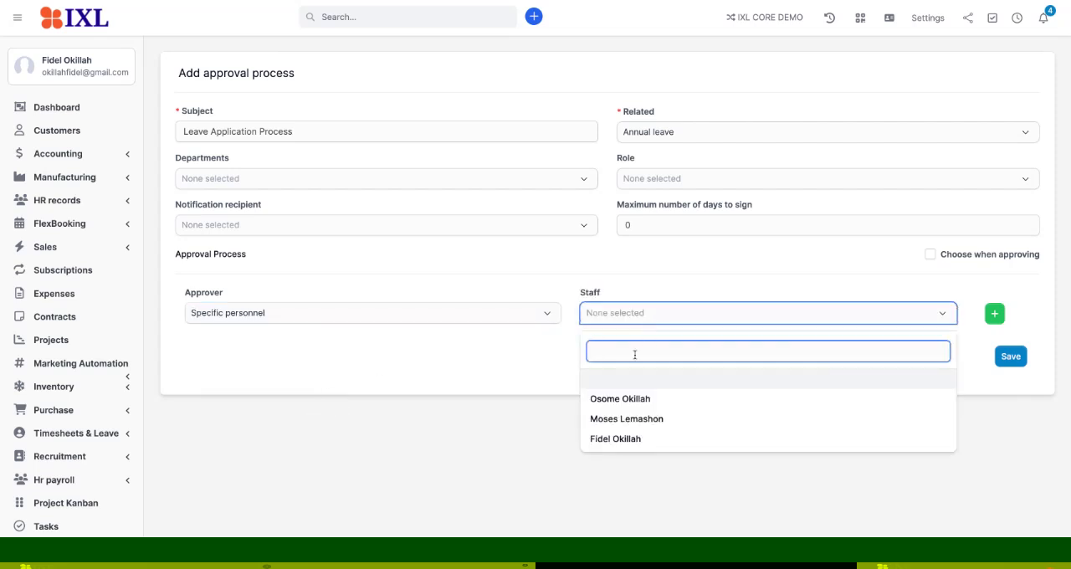
pyautogui.click(624, 437)
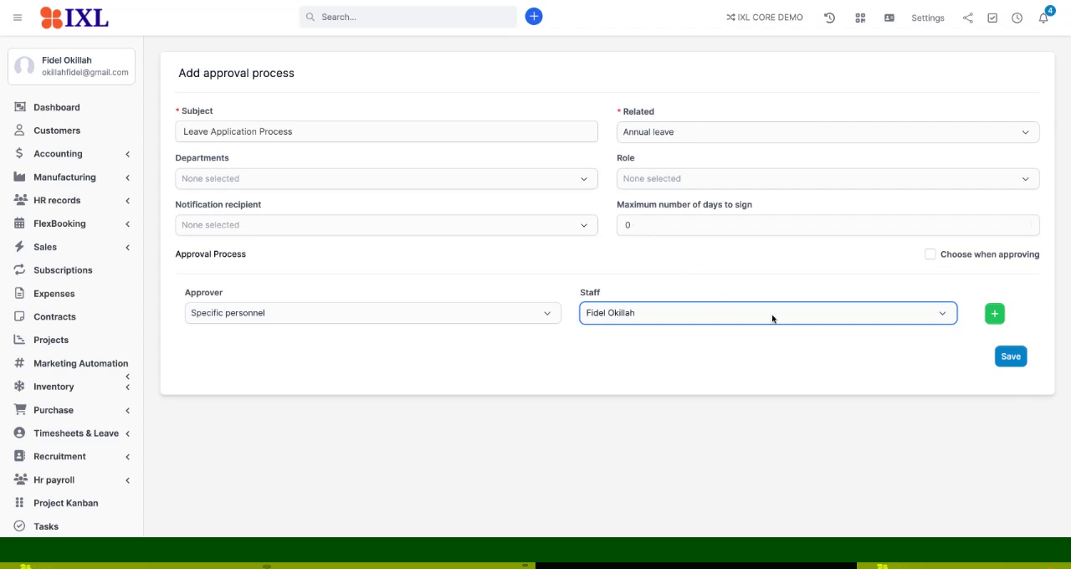
pyautogui.click(1009, 359)
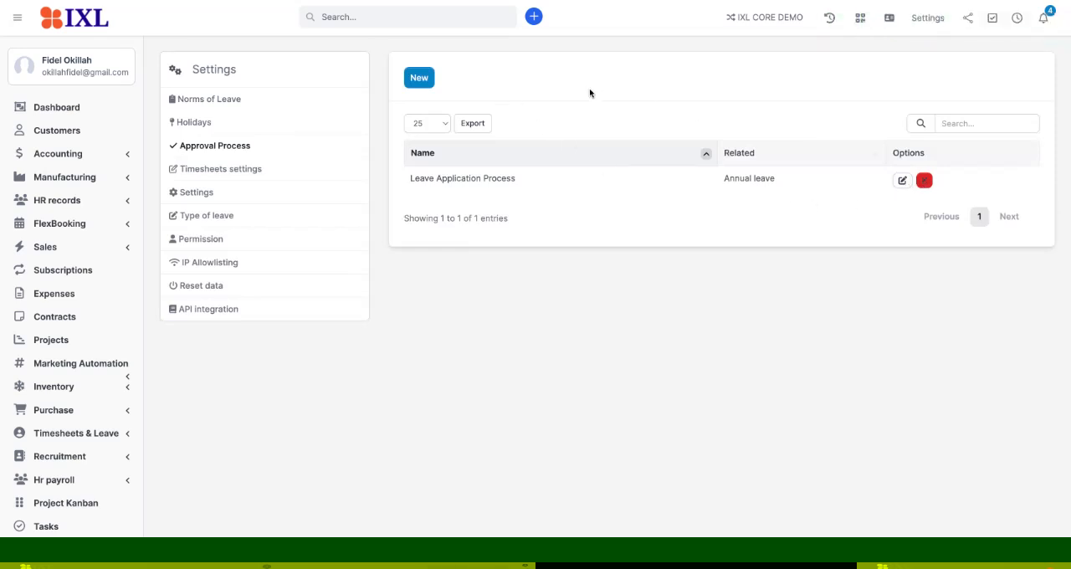
# - Start another approval process with the subject "Leave Application" and relate it to Sick leave
pyautogui.click(431, 83)
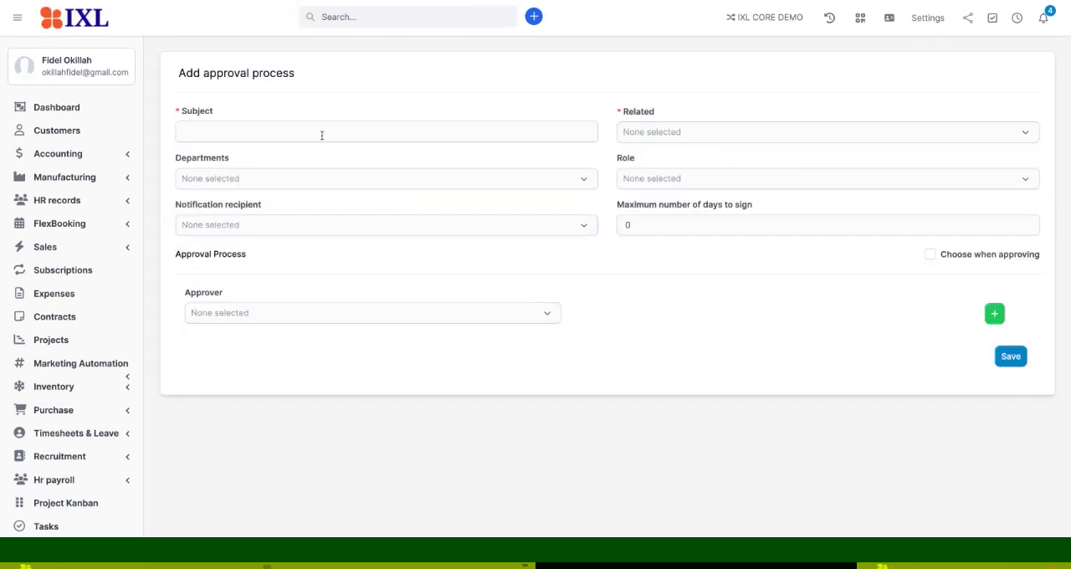
pyautogui.click(295, 135)
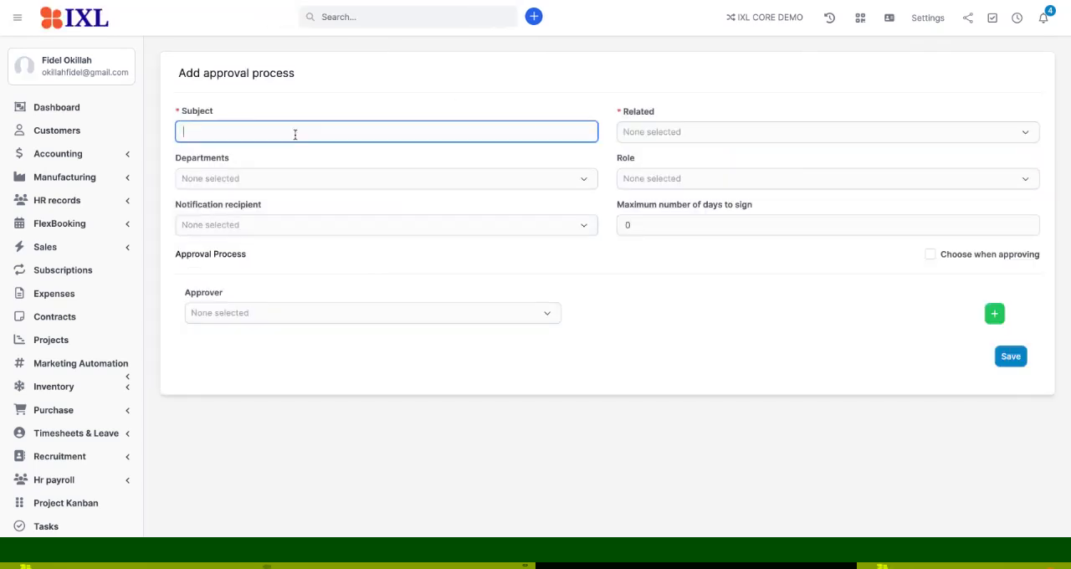
pyautogui.write('Leave Application')
pyautogui.click(640, 134)
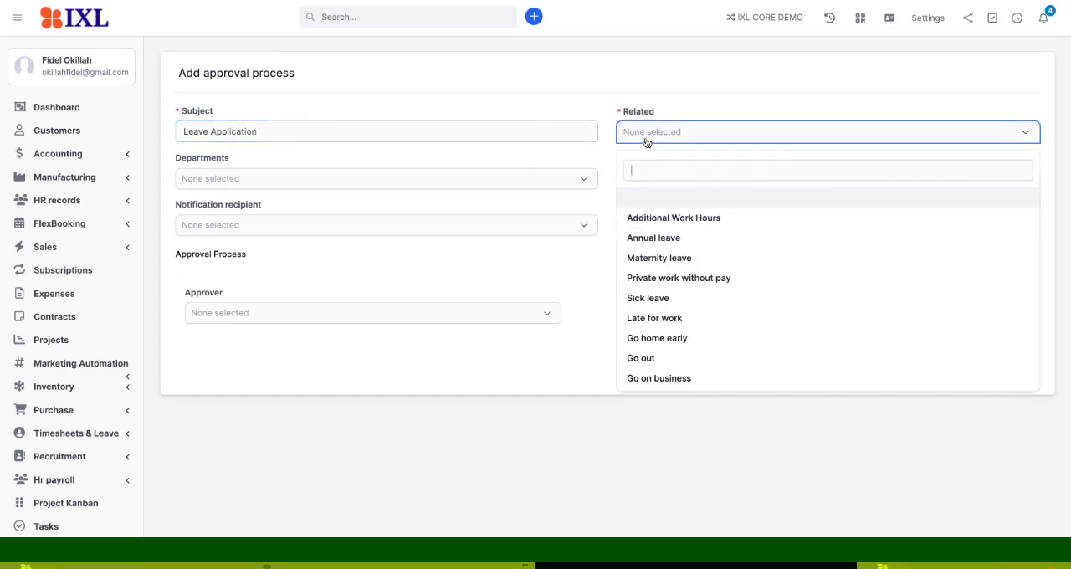
pyautogui.click(651, 297)
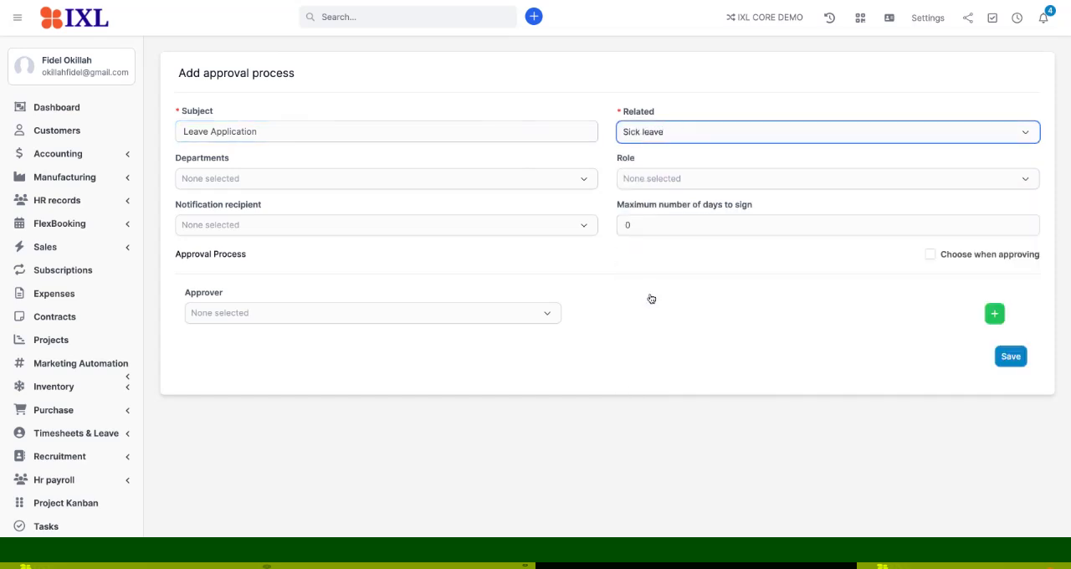
# - Make Head of the department the approver for the sick leave process and save it
pyautogui.click(255, 314)
pyautogui.click(254, 373)
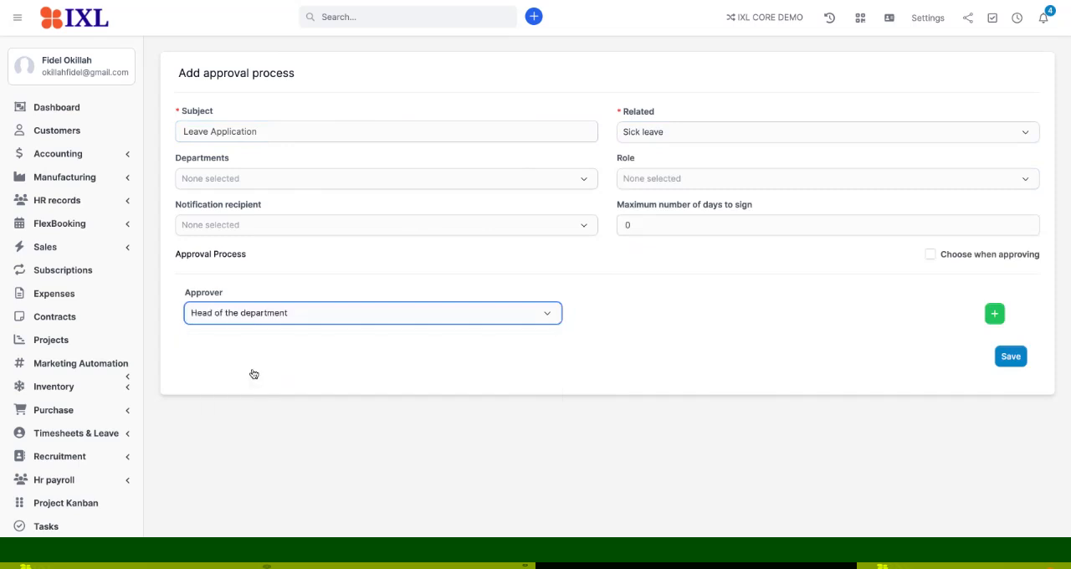
pyautogui.click(1008, 357)
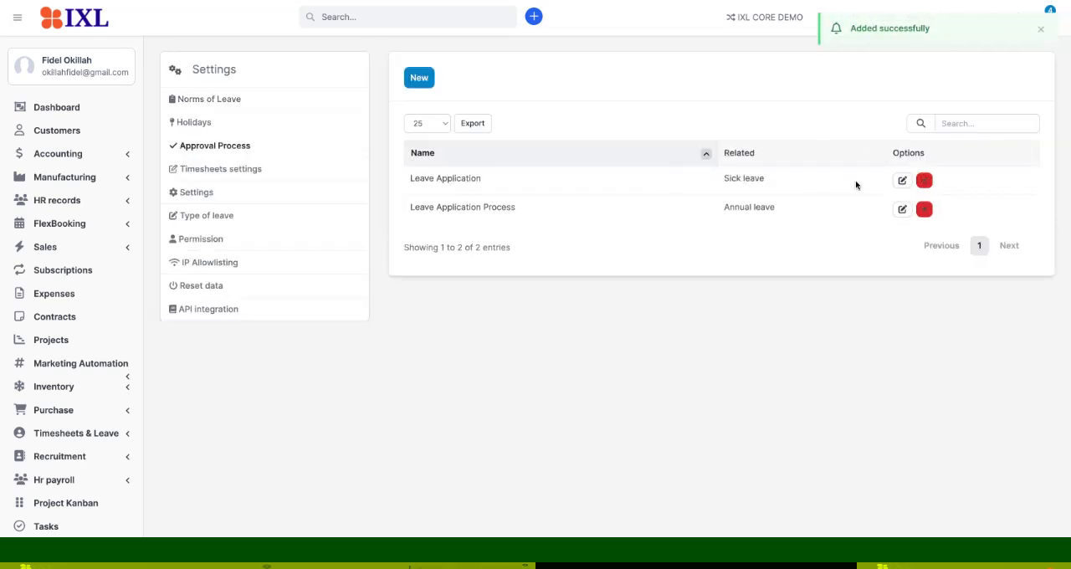
# - Edit the sick leave approval process, try the Choose when approving option, turn it back off and save
pyautogui.click(901, 182)
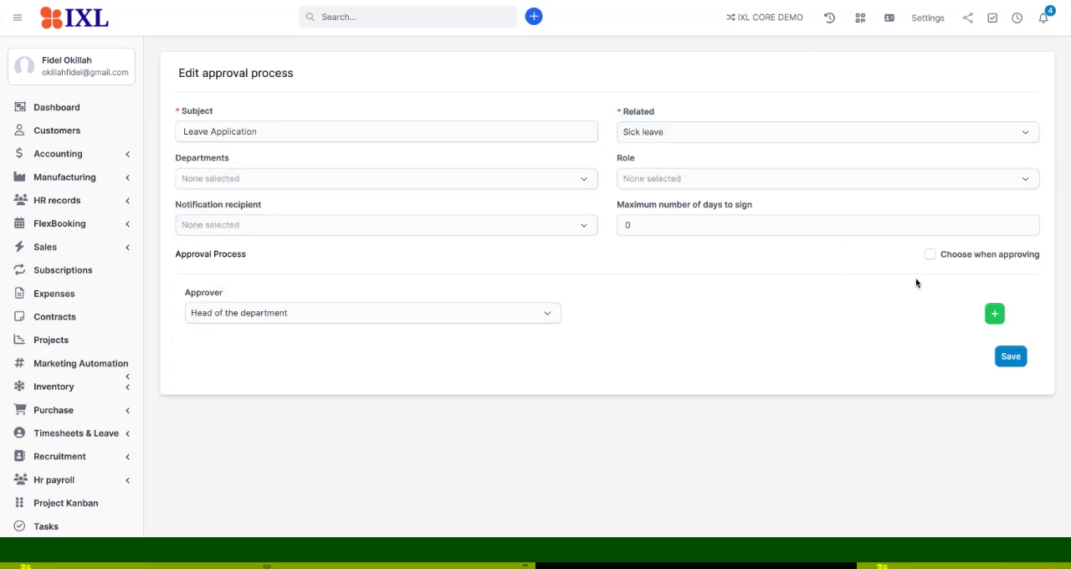
pyautogui.click(930, 254)
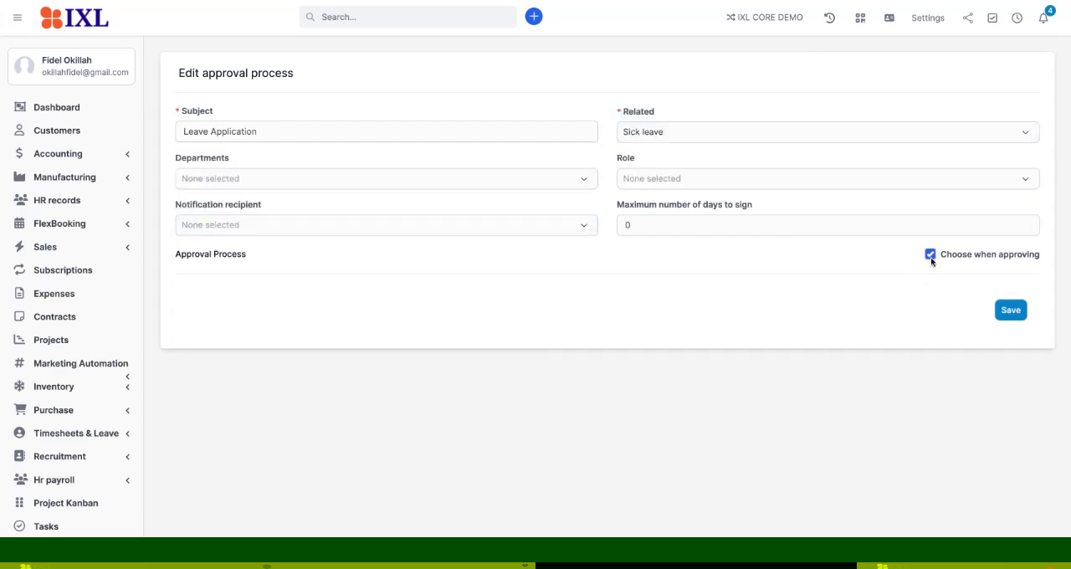
pyautogui.click(930, 256)
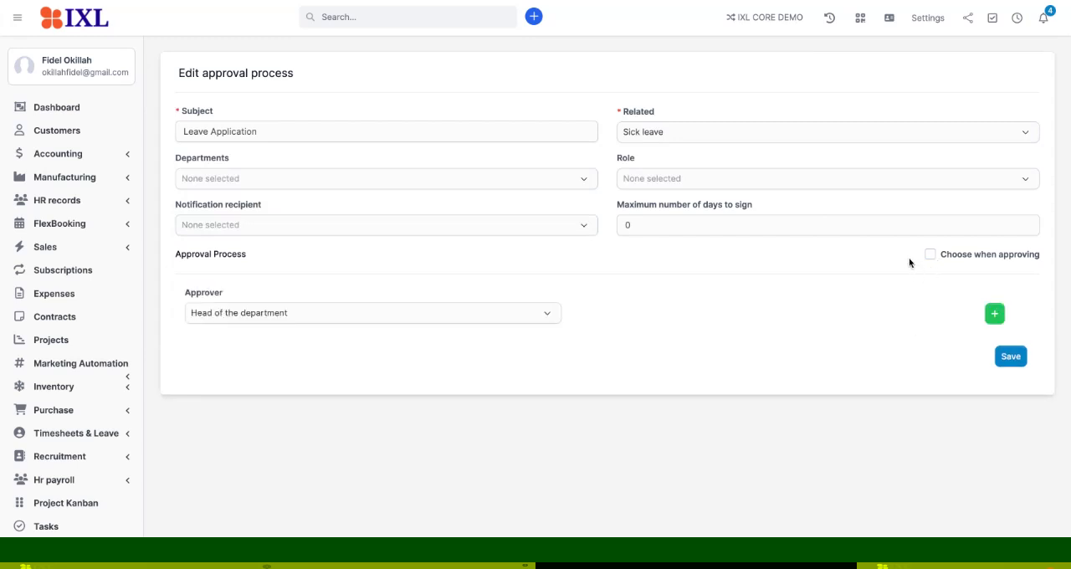
pyautogui.click(1004, 362)
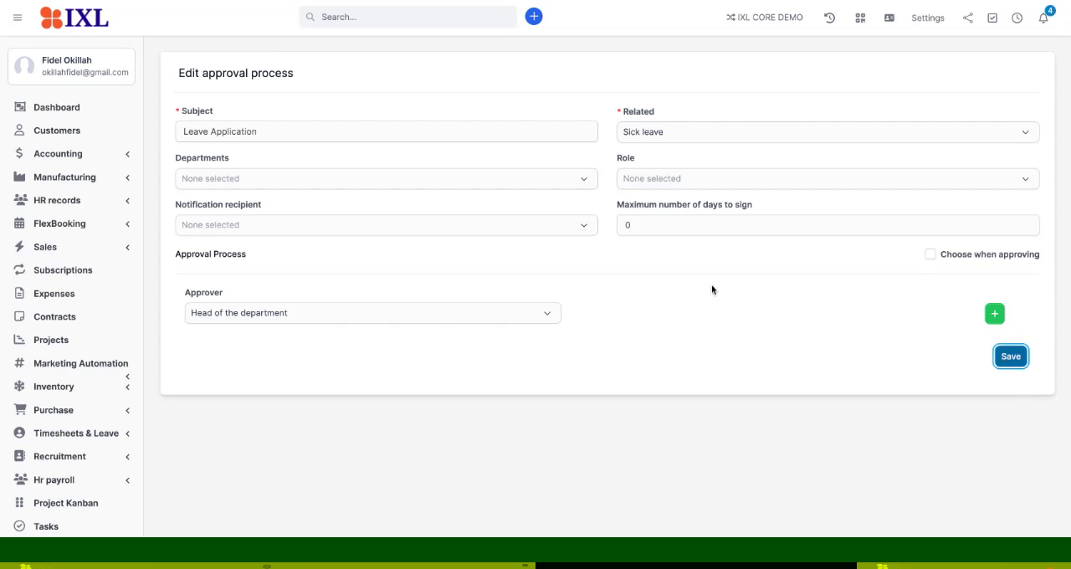